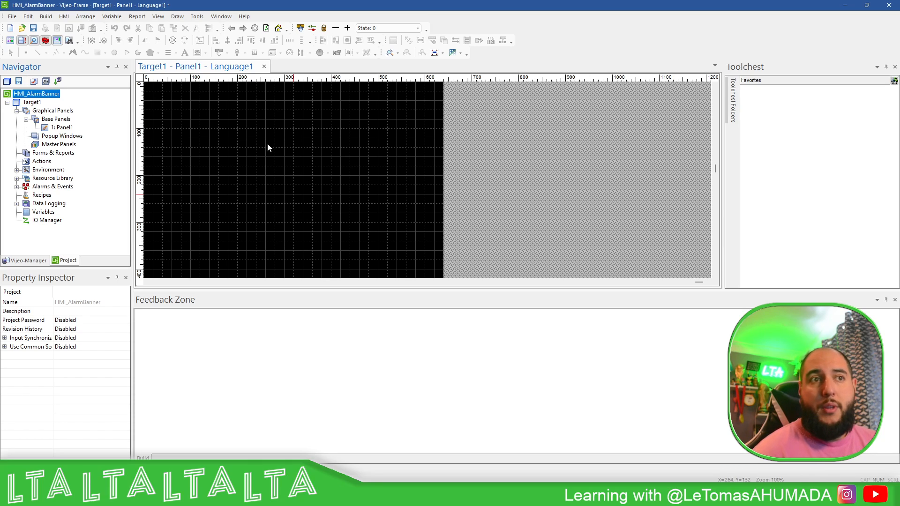
Expand Alarms & Events and open AlarmGroup1 to view its alarm table.
click(41, 187)
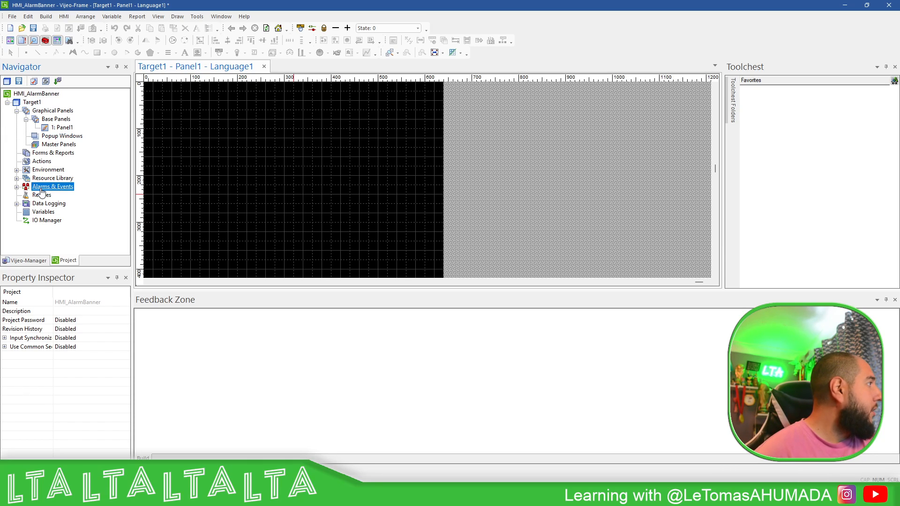
click(16, 187)
double_click(58, 195)
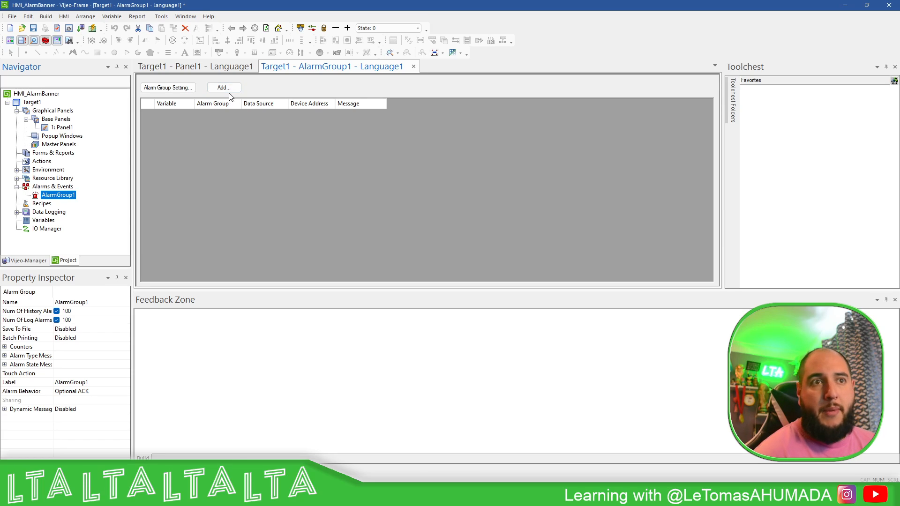
Create a new internal BOOL variable in the Variable Editor and name it xAL001.
double_click(43, 221)
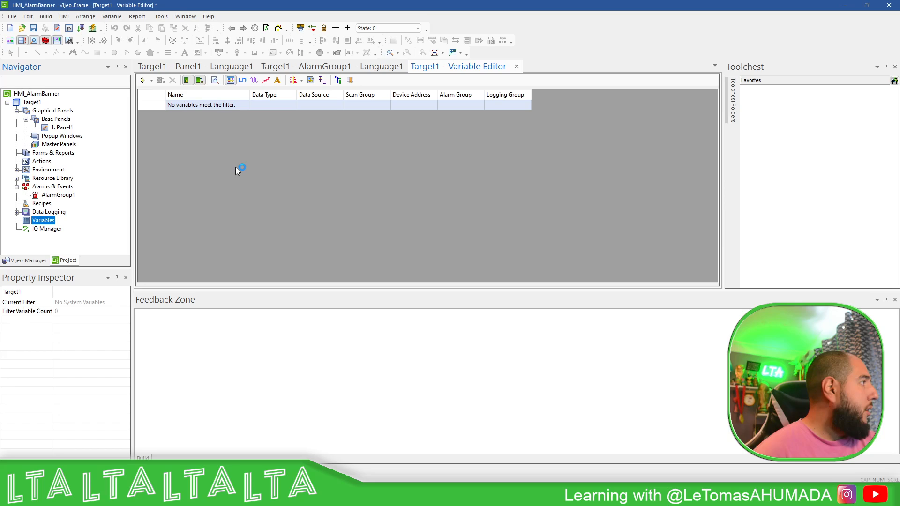
click(152, 80)
click(162, 94)
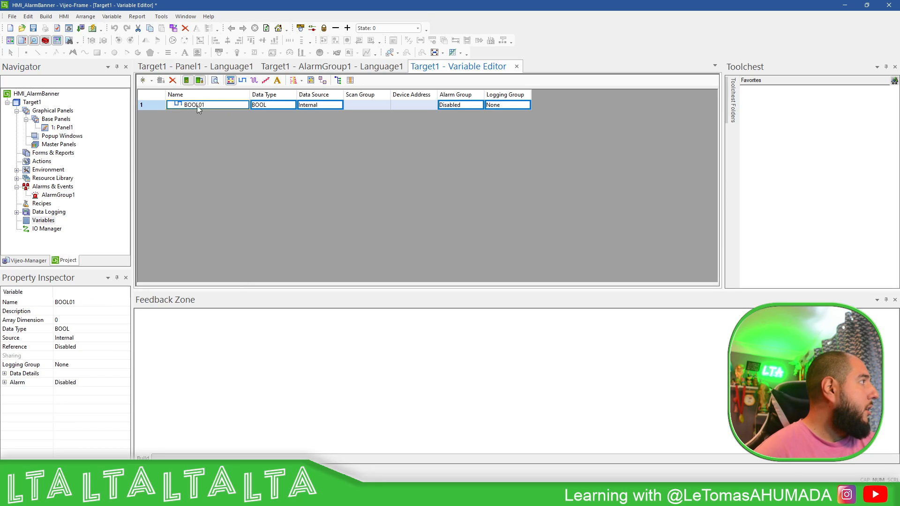
click(213, 106)
text(xA)
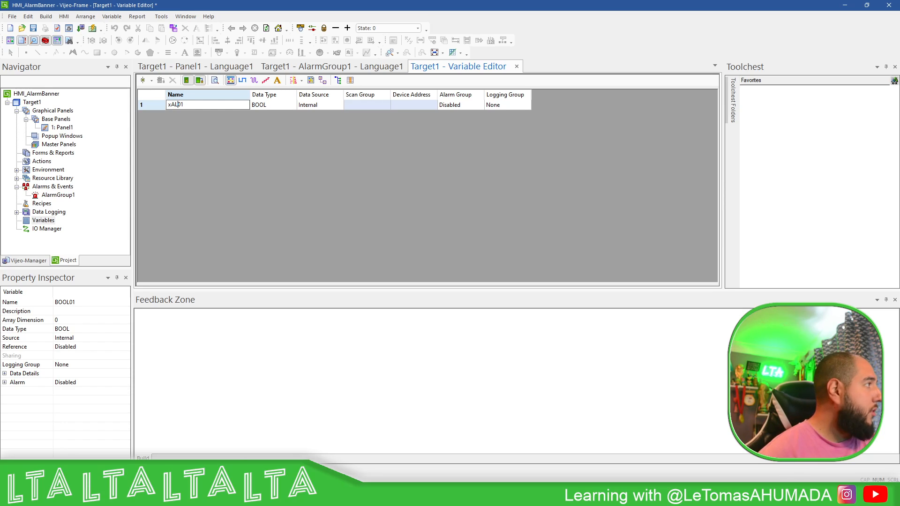
text(L01)
key(Return)
click(209, 106)
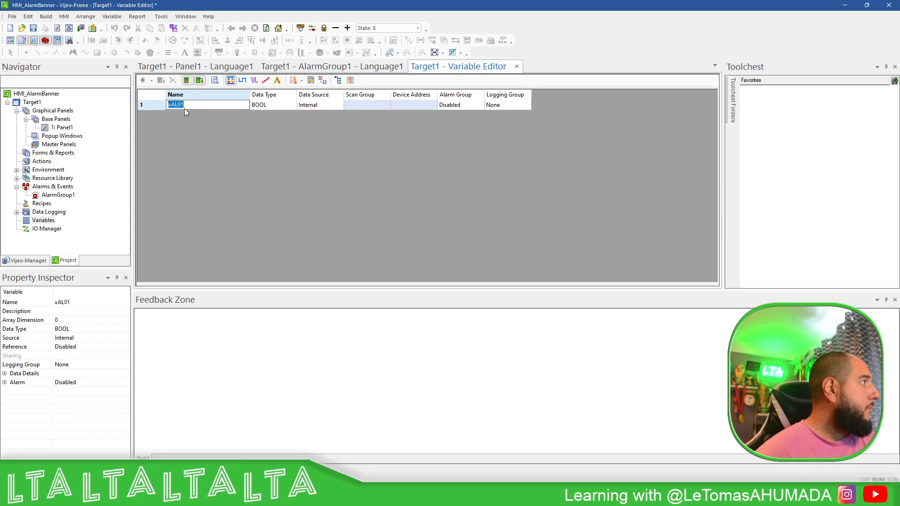
text(0)
key(Return)
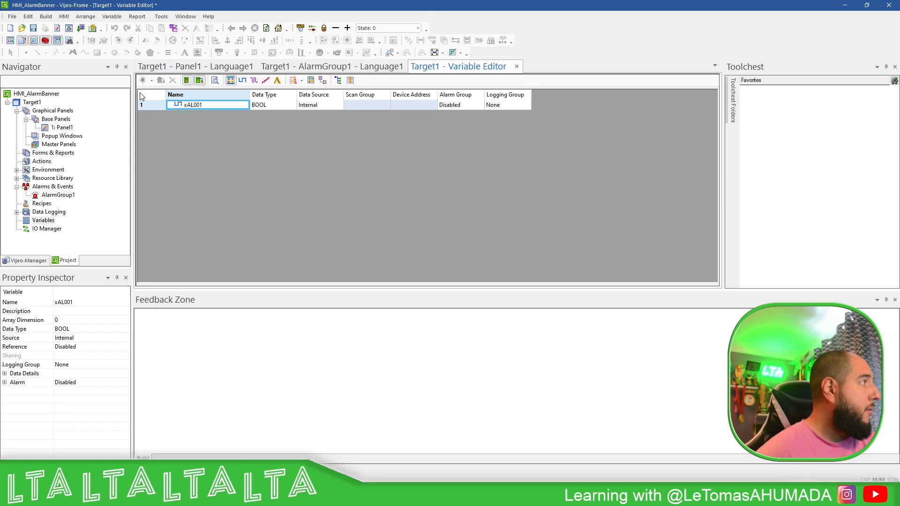
Duplicate the xAL001 variable three times to produce xAL002, xAL003 and xAL004.
click(156, 106)
key(ctrl+c)
key(ctrl+v)
key(ctrl+v)
key(ctrl+v)
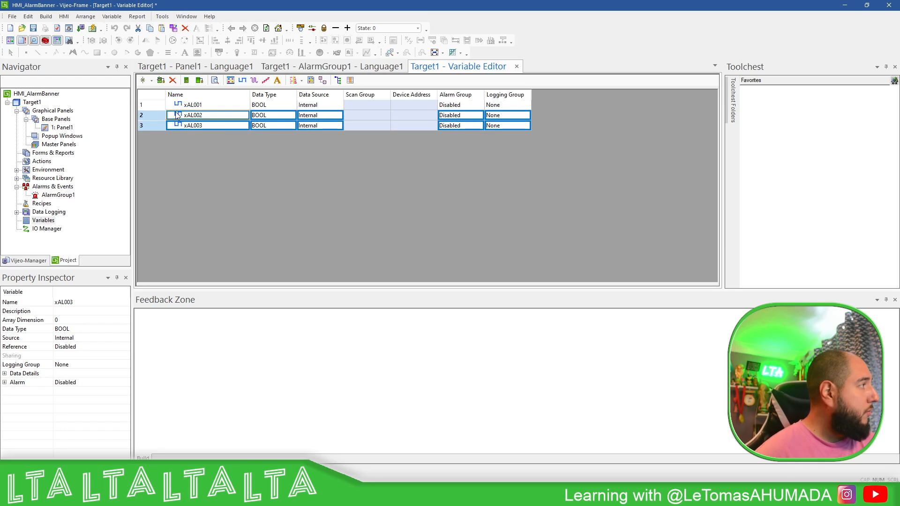
click(281, 171)
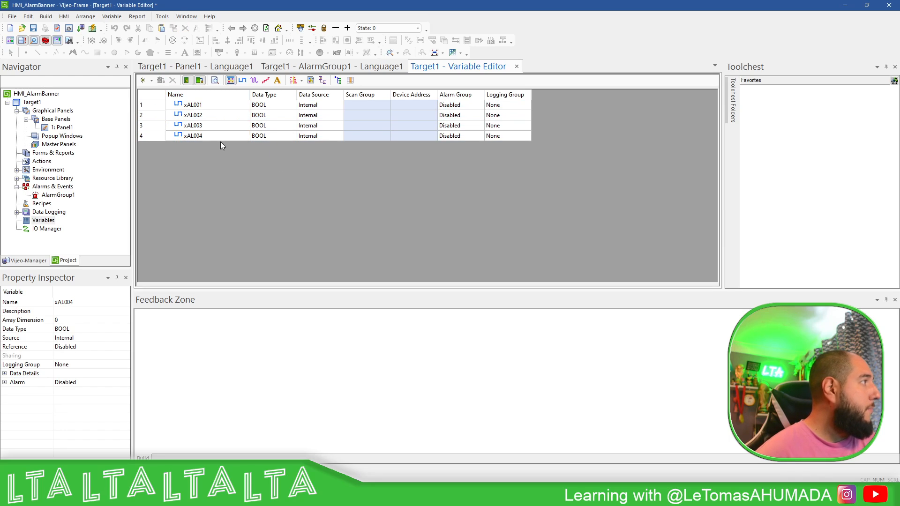
click(157, 106)
shift+click(158, 139)
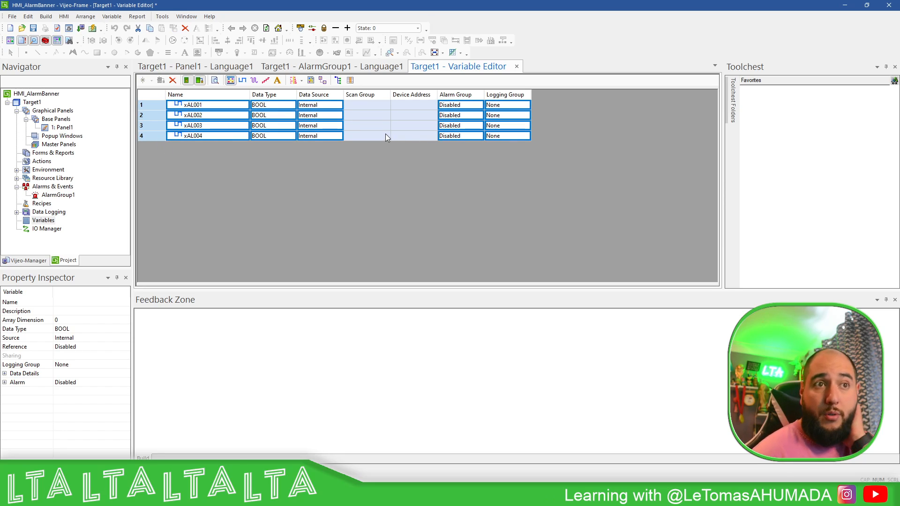
click(477, 105)
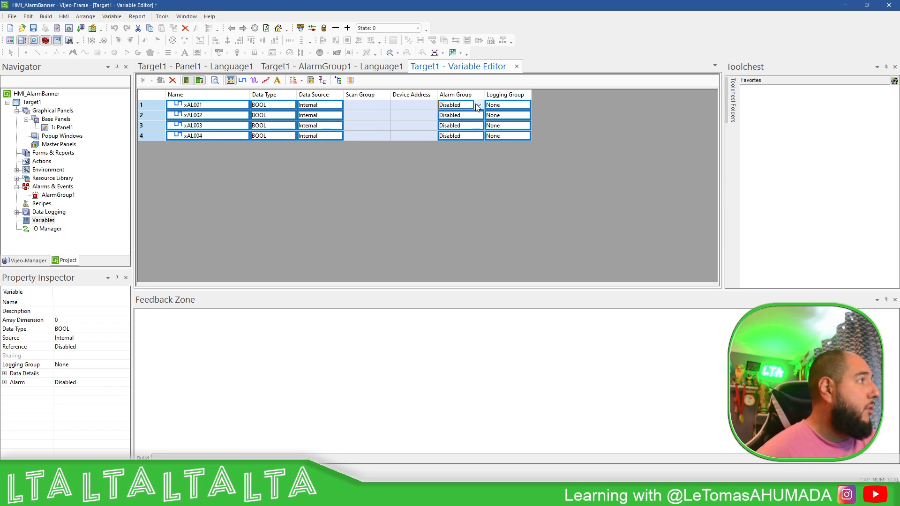
double_click(71, 197)
click(223, 88)
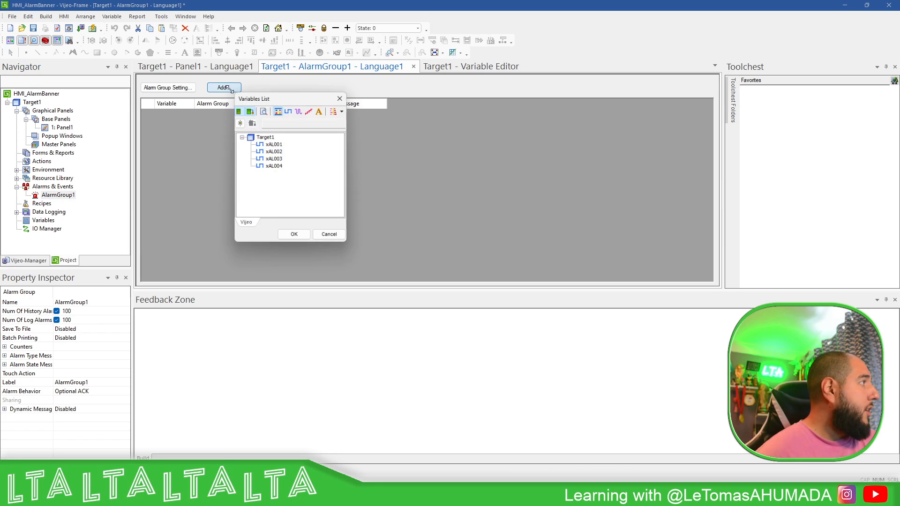
click(276, 144)
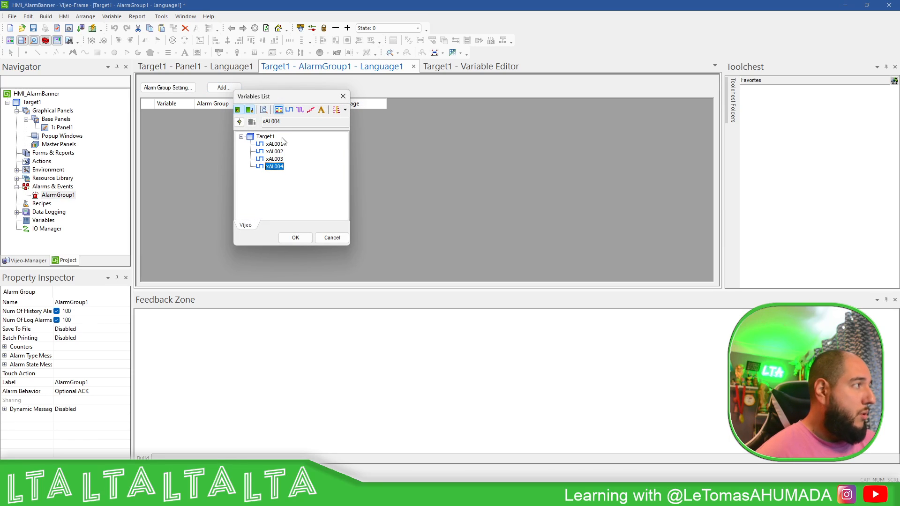
click(330, 238)
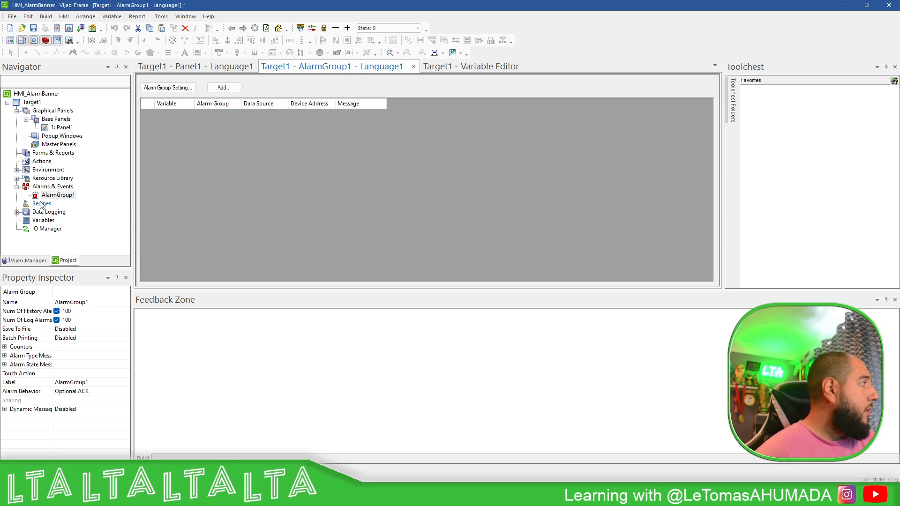
Enable the alarm property for variables xAL001 through xAL004 together, with AlarmGroup1 as their alarm group.
double_click(43, 220)
click(156, 108)
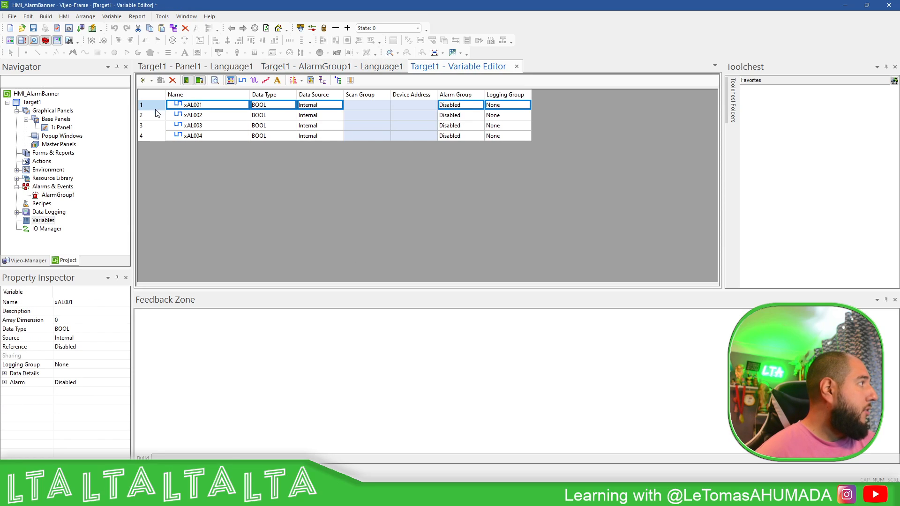
shift+click(157, 140)
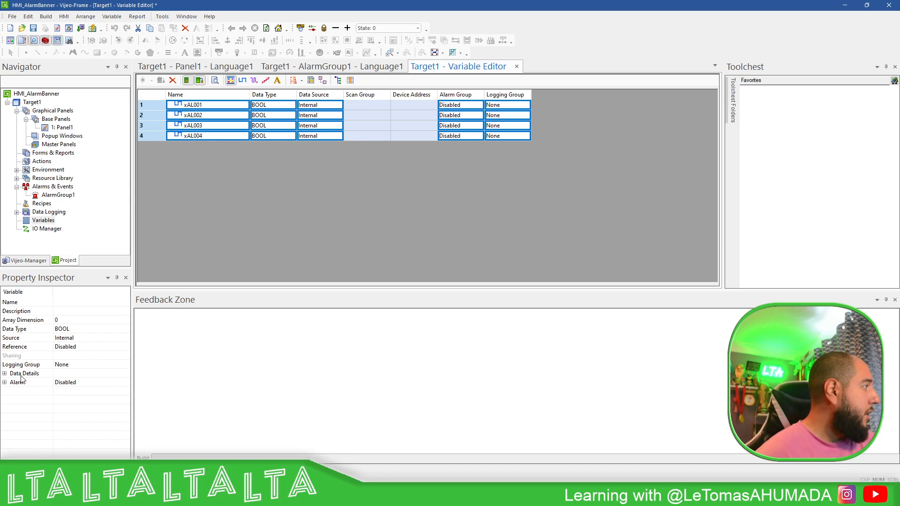
click(4, 382)
click(125, 383)
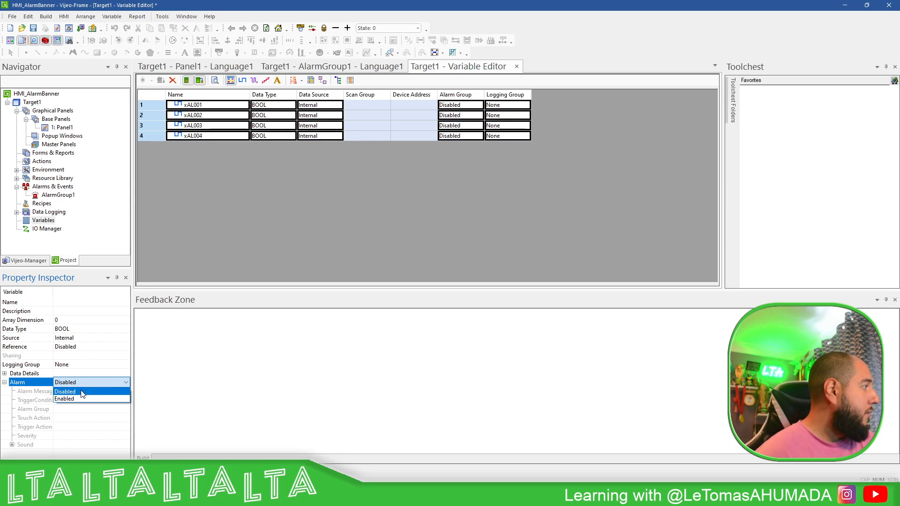
click(74, 399)
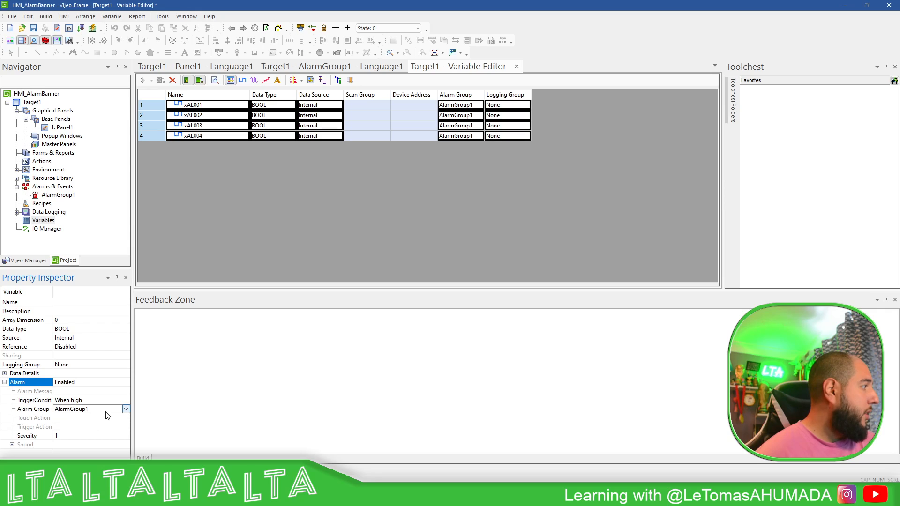
click(109, 409)
click(108, 418)
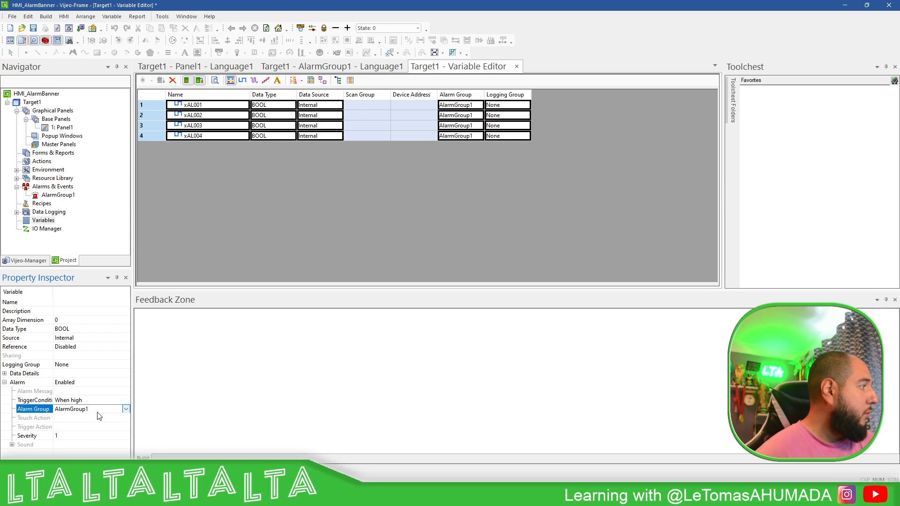
click(465, 147)
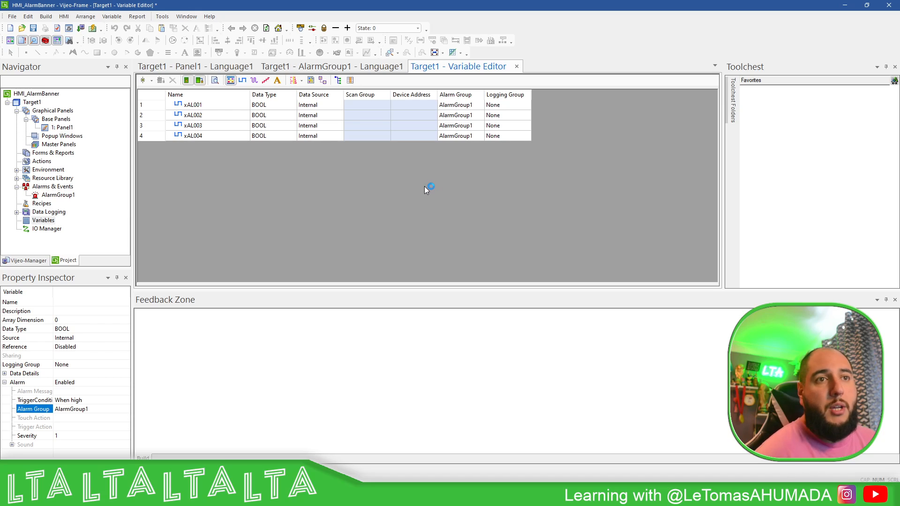
Add a second alarm group, AlarmGroup2, and assign variables xAL003 and xAL004 to it.
right_click(70, 188)
click(105, 194)
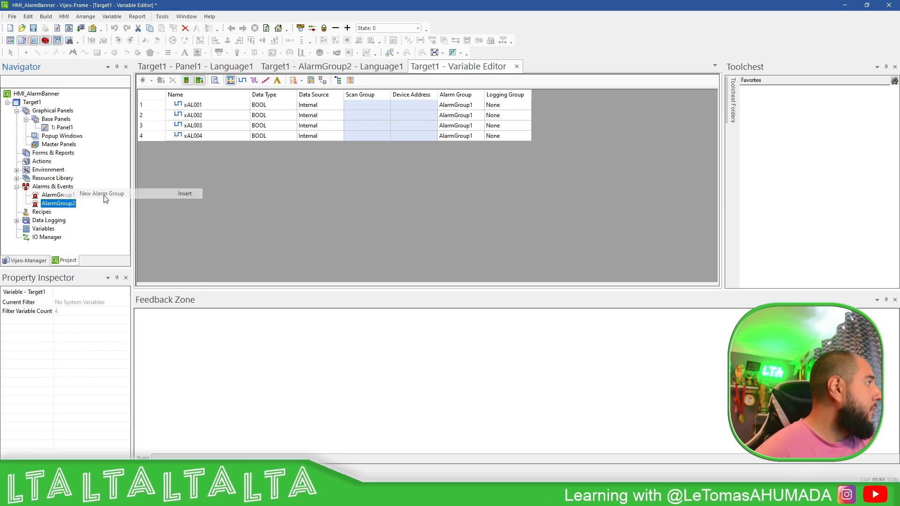
double_click(69, 230)
mouse_move(161, 135)
mouse_down()
mouse_move(149, 125)
mouse_move(147, 138)
mouse_up()
click(89, 410)
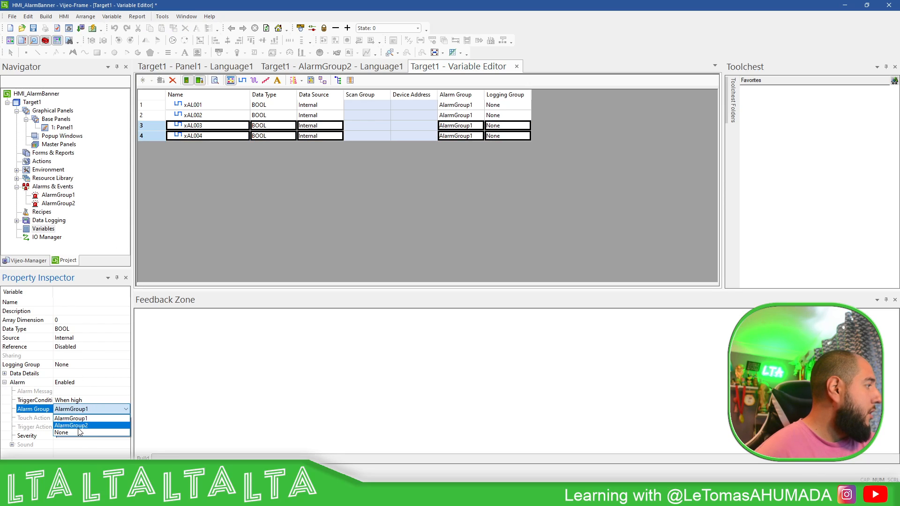
click(108, 423)
click(196, 232)
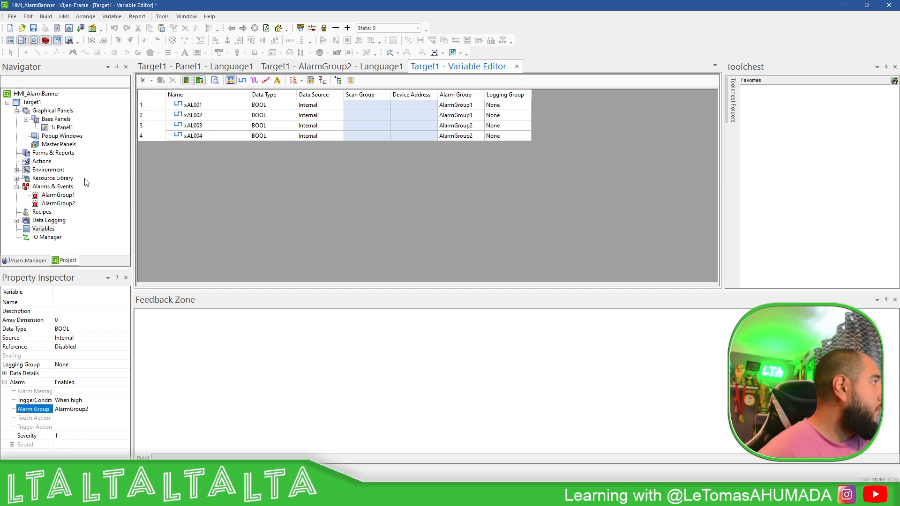
Create an alarm and event category named AllAlarms that contains both alarm groups and has the label AlarmAll.
click(49, 187)
right_click(60, 188)
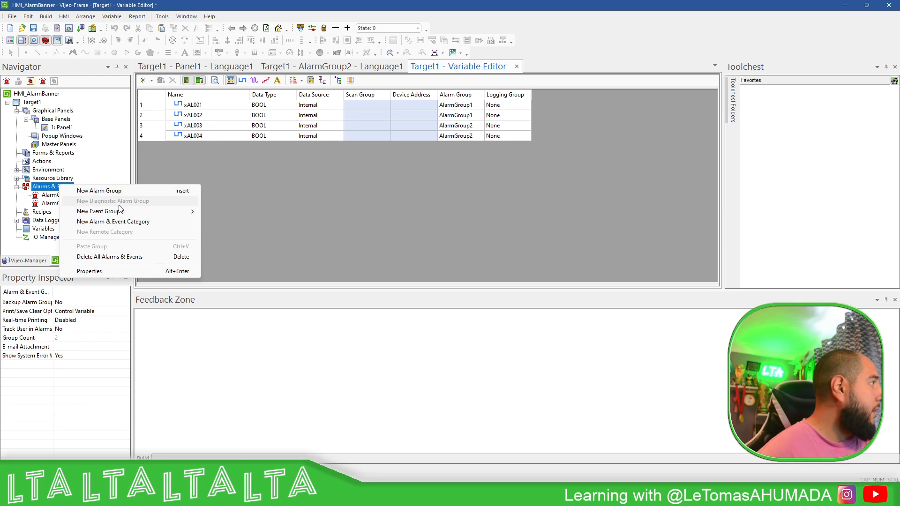
click(118, 222)
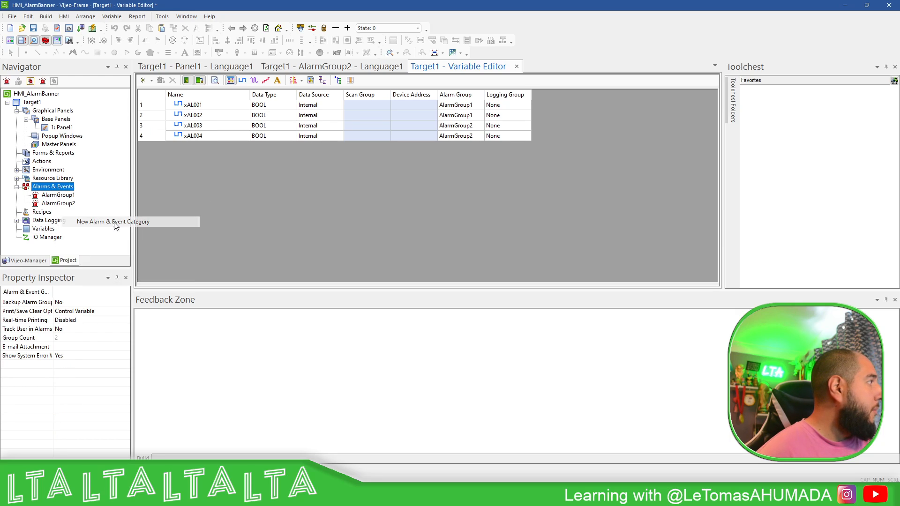
double_click(466, 146)
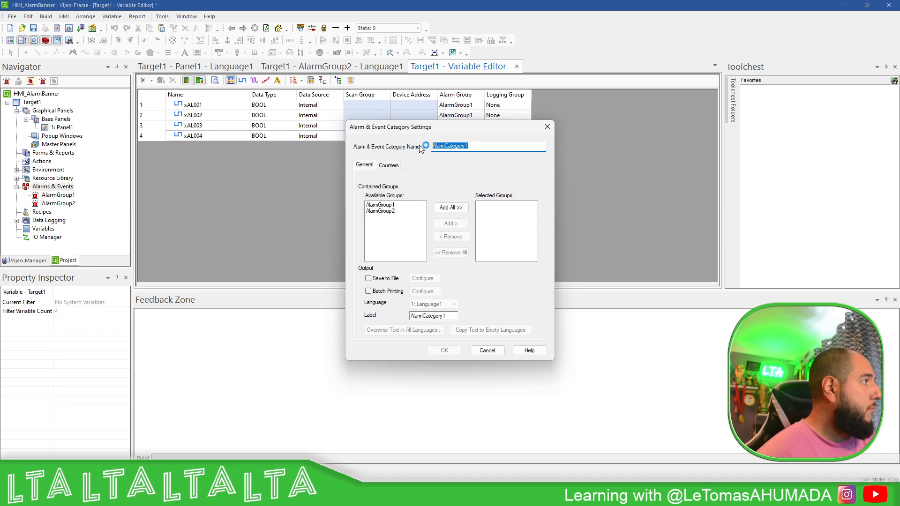
text(AllAlarms)
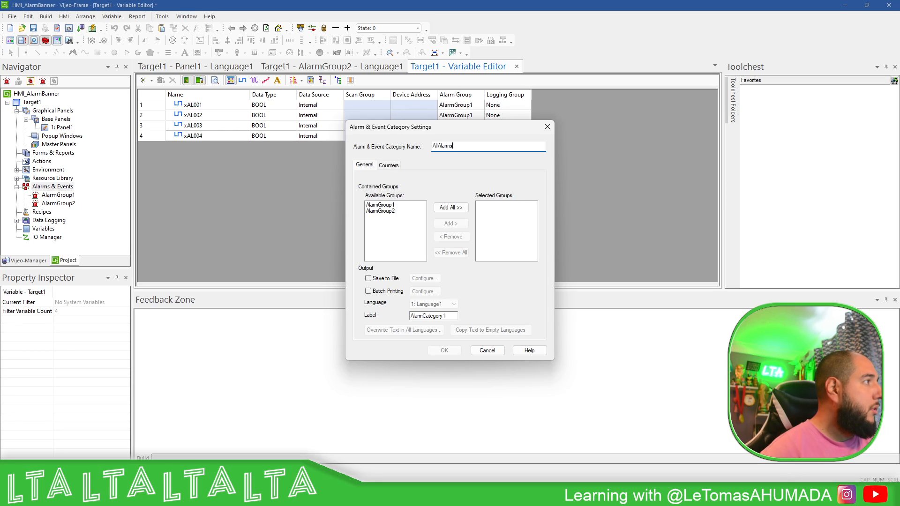
drag(392, 206, 392, 212)
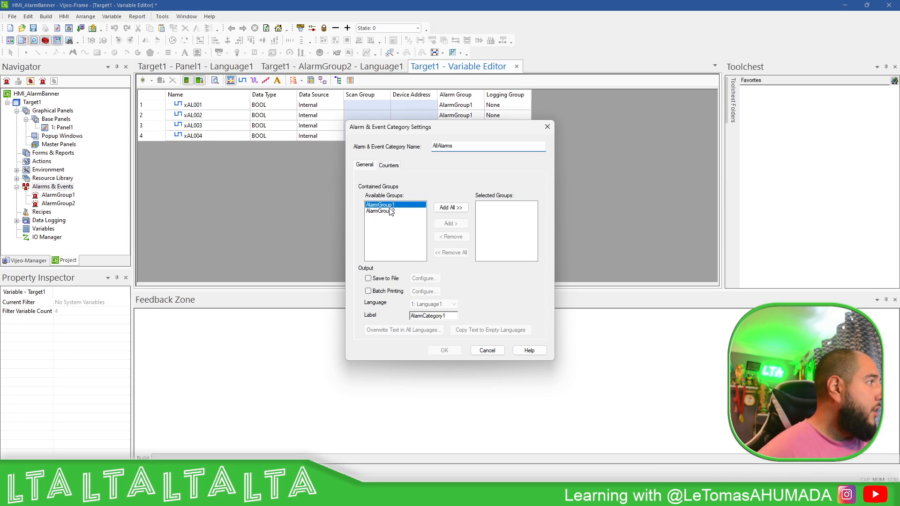
click(450, 208)
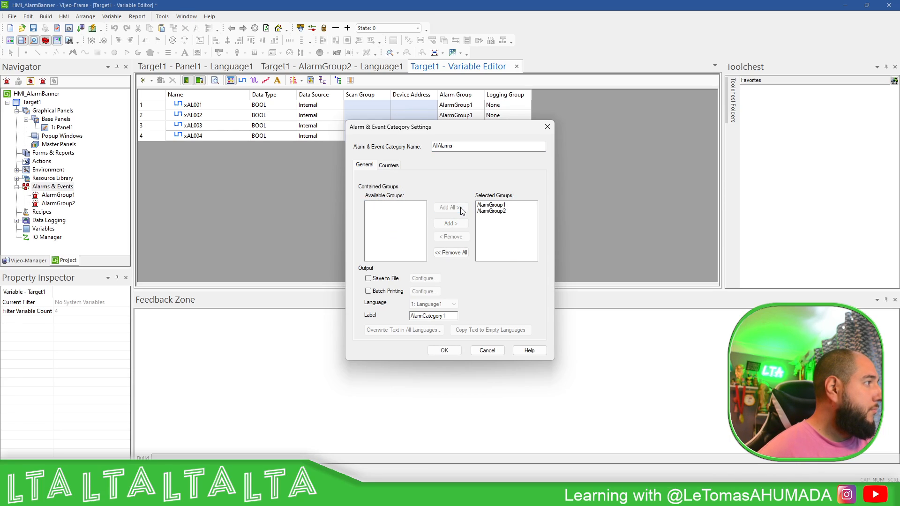
double_click(450, 315)
text(AlarmAll)
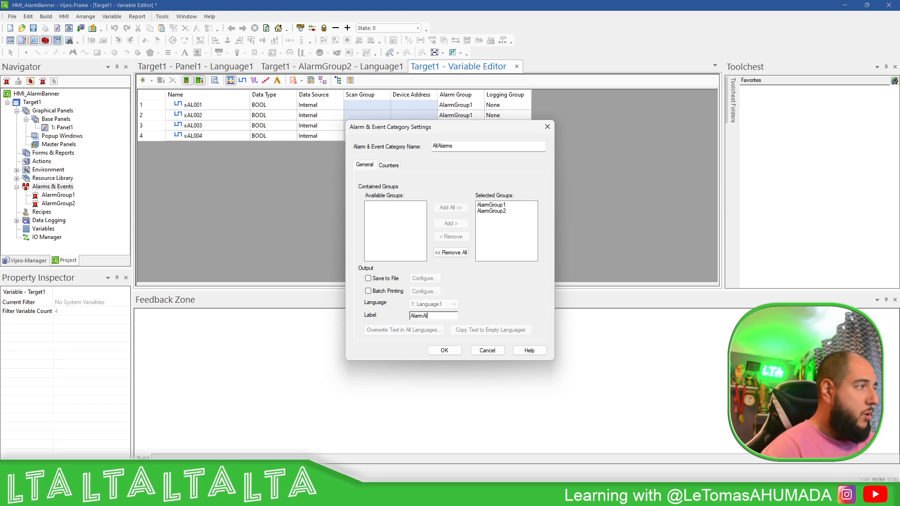
click(445, 351)
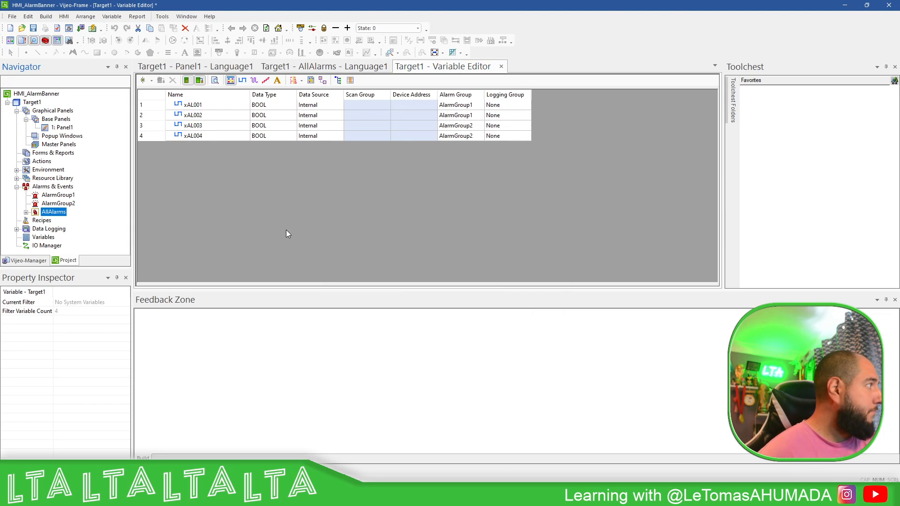
Expand the AllAlarms category and open its alarm table to check the included groups and variables.
click(27, 213)
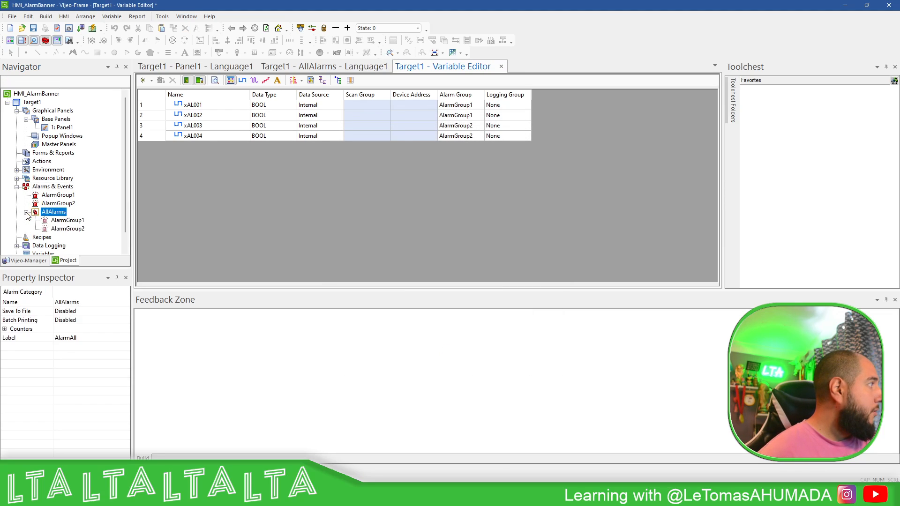
double_click(64, 216)
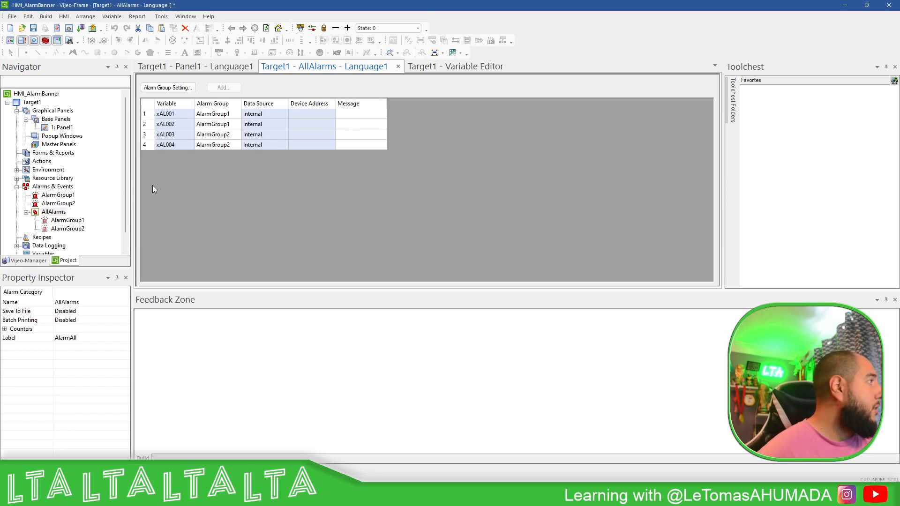
Enter the AlarmGroup1 messages: AL001-Hello for variable xAL001 and AL002-World for variable xAL002.
double_click(67, 196)
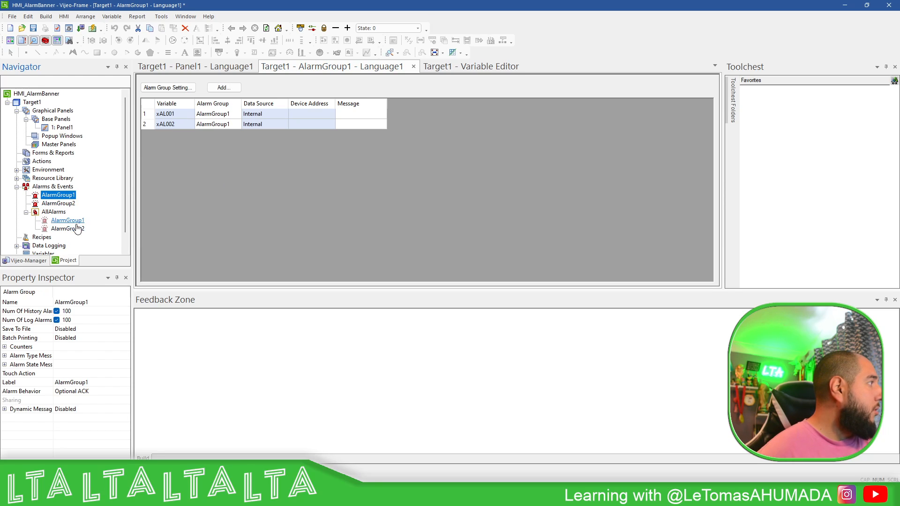
double_click(373, 113)
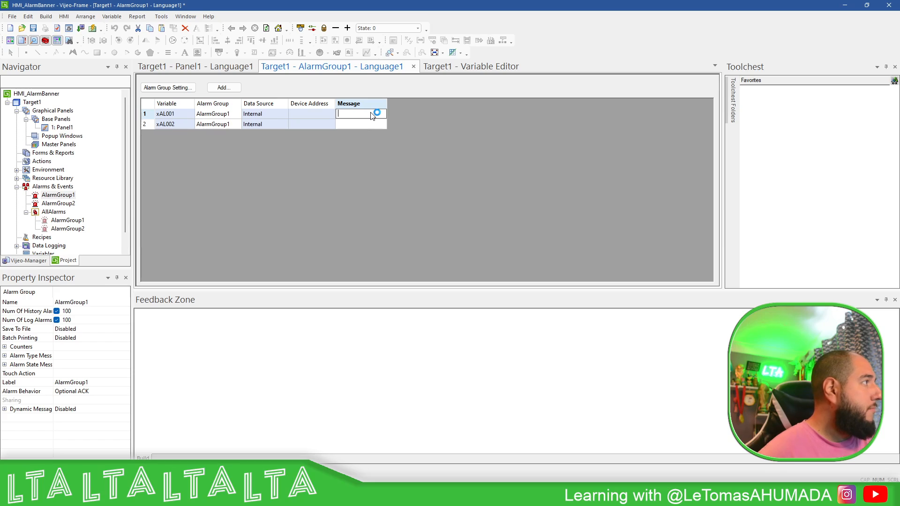
text(AL001)
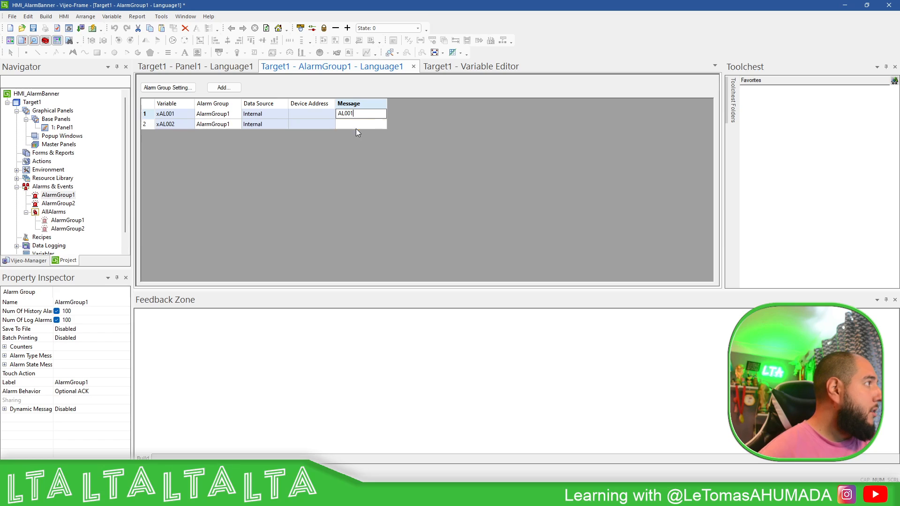
click(356, 125)
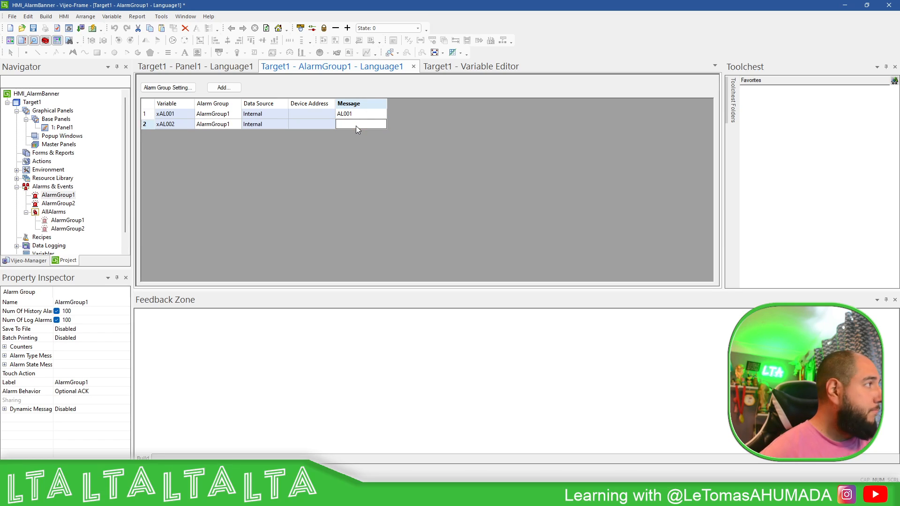
click(358, 115)
click(360, 118)
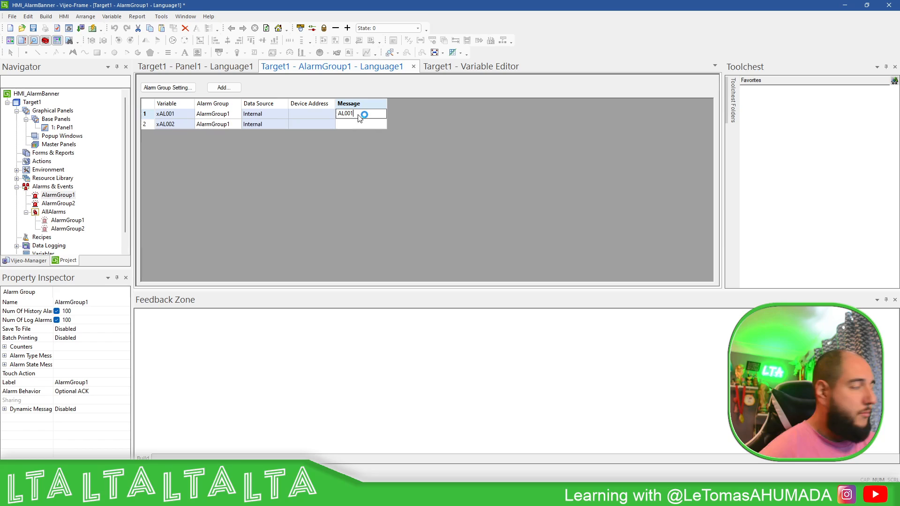
text(-Hel)
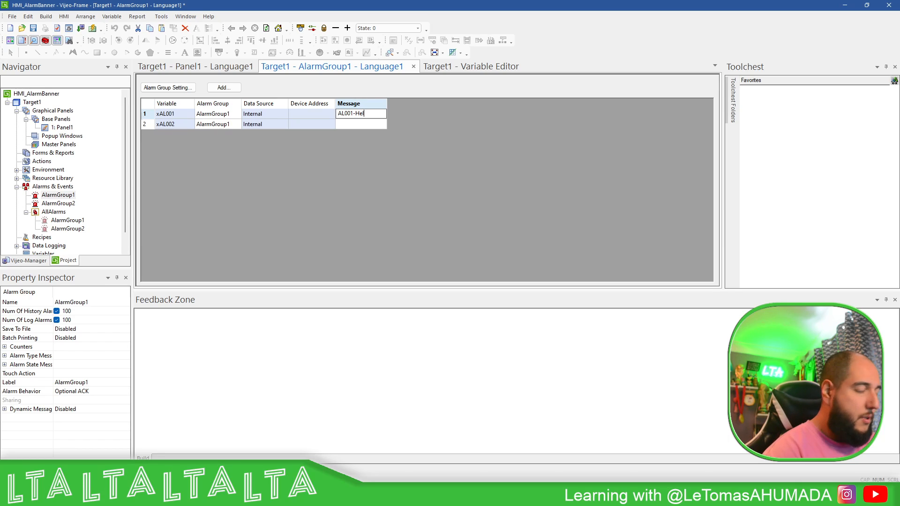
text(lo)
click(359, 124)
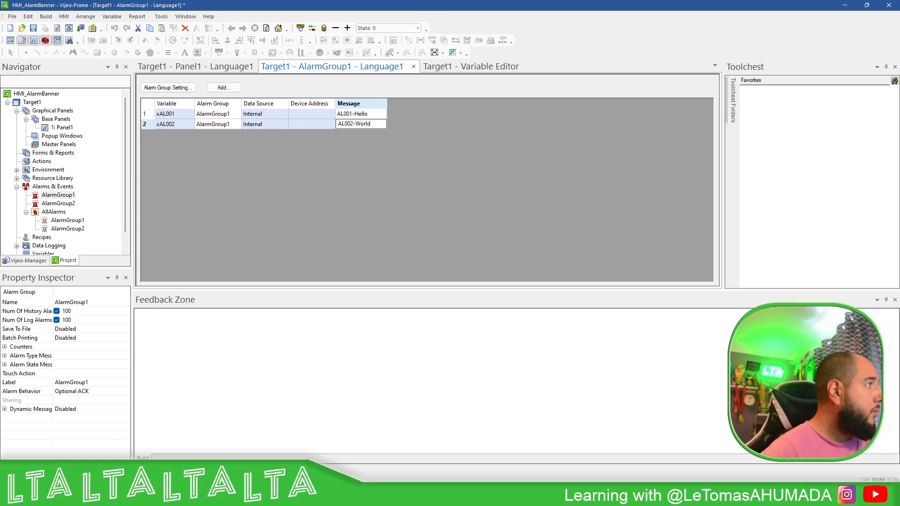
click(251, 184)
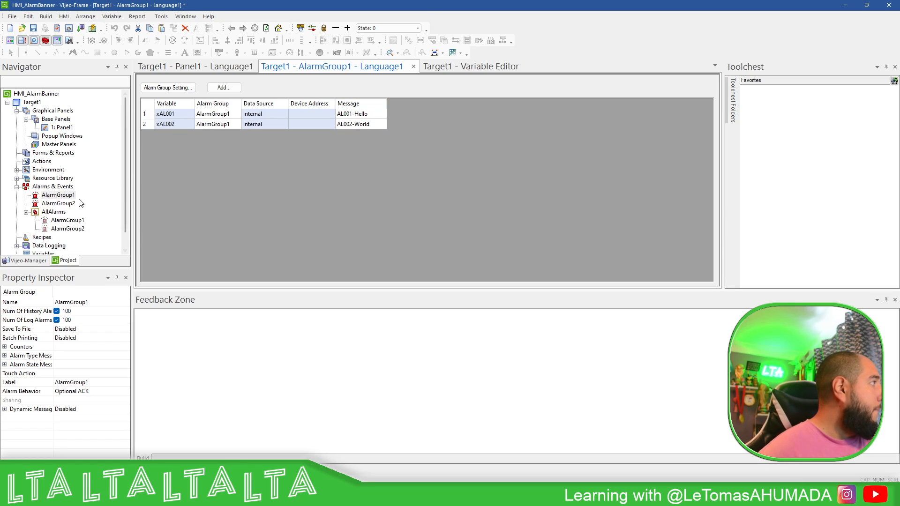
Enter the AlarmGroup2 messages: AL003-Fatal Error for variable xAL003 and AL004-Just Run for variable xAL004.
double_click(59, 204)
click(363, 116)
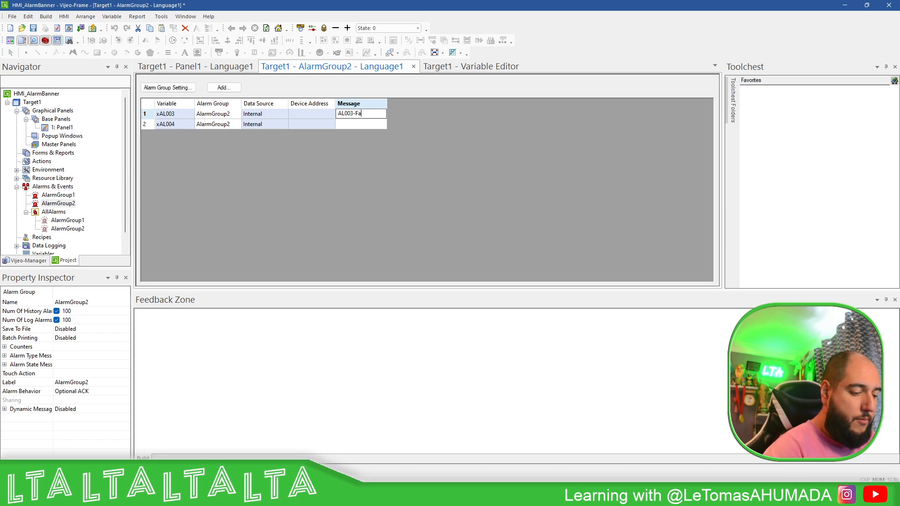
text(AL003-Fatal Error)
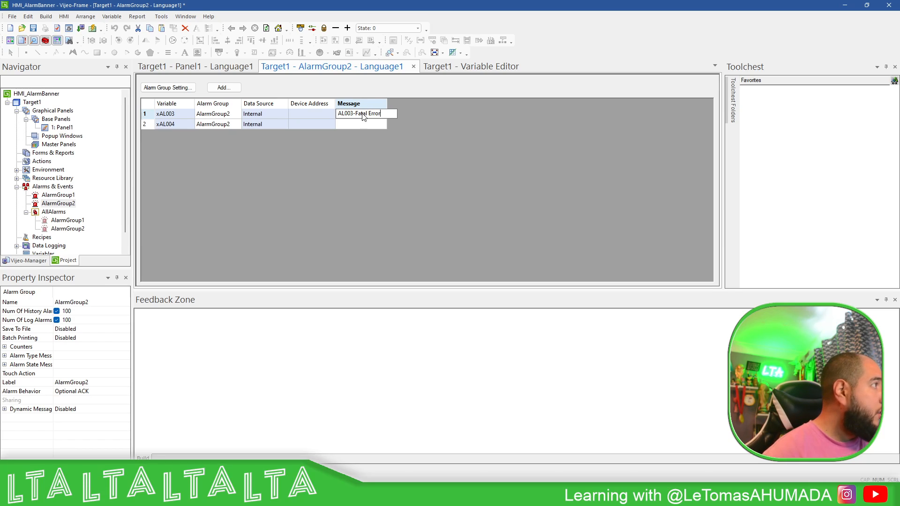
text(AL004-Just Run)
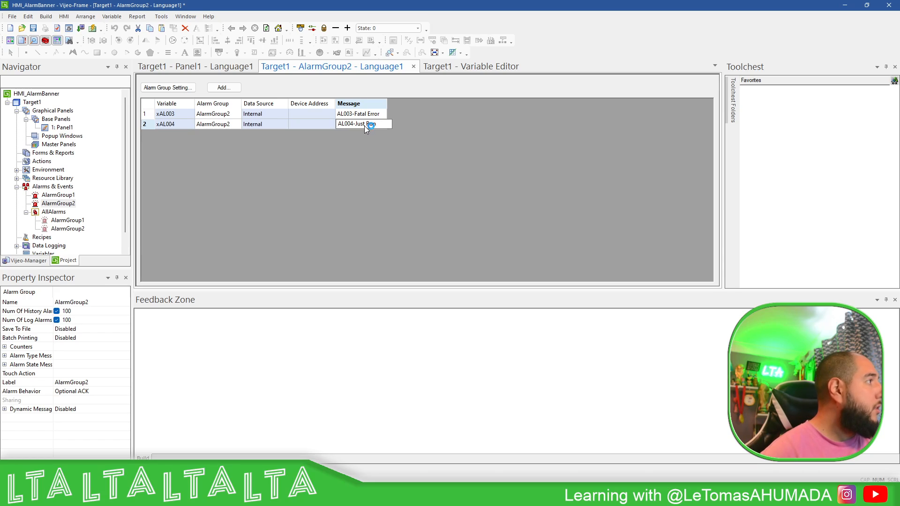
click(349, 156)
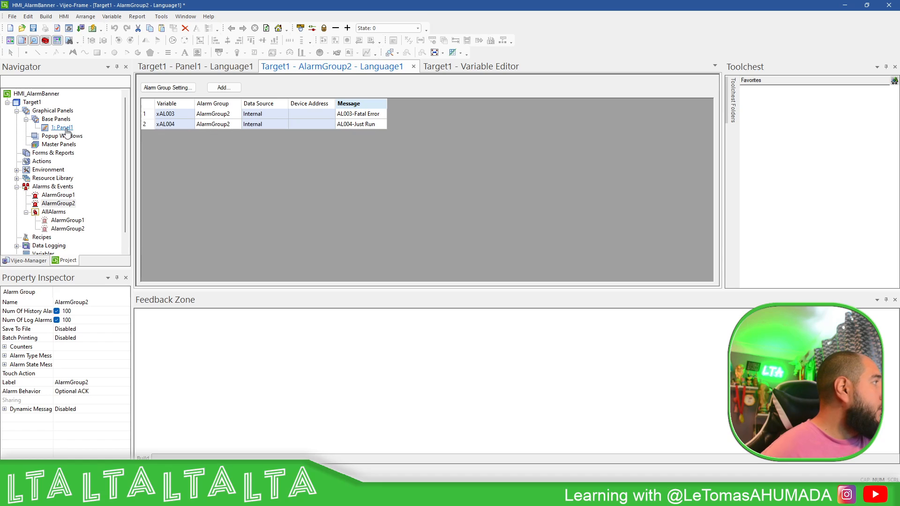
Draw a switch about 100 by 120 pixels near the upper left of Panel1, in Switch with Lamp mode with xAL001 as lamp variable.
click(36, 105)
double_click(35, 103)
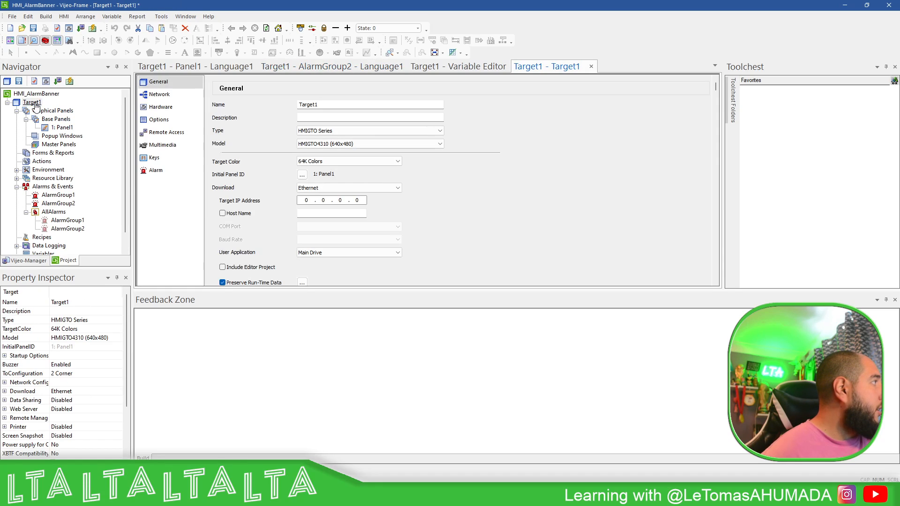
double_click(62, 128)
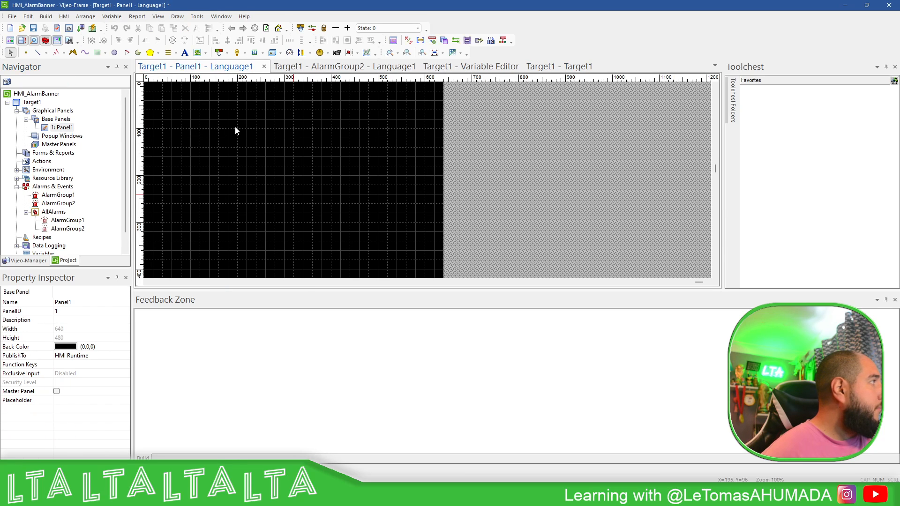
click(227, 53)
click(231, 68)
drag(183, 99, 226, 148)
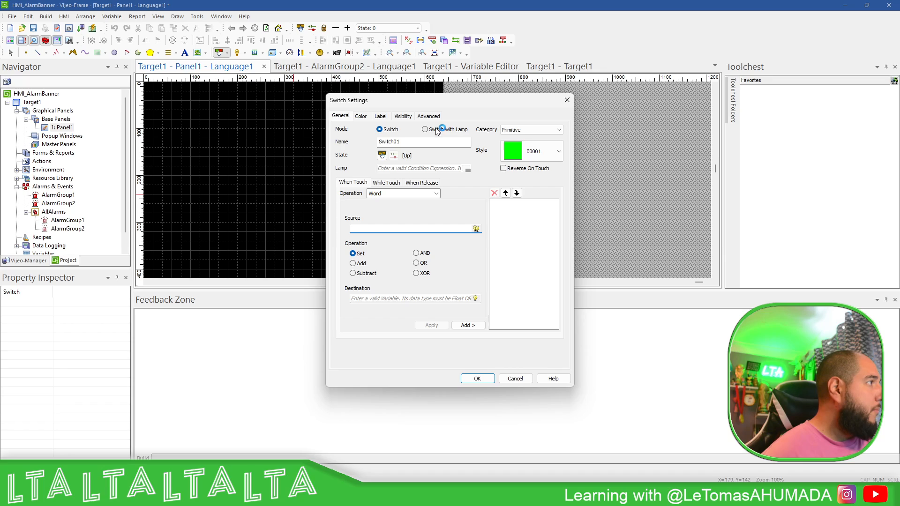
click(425, 130)
click(467, 169)
click(517, 253)
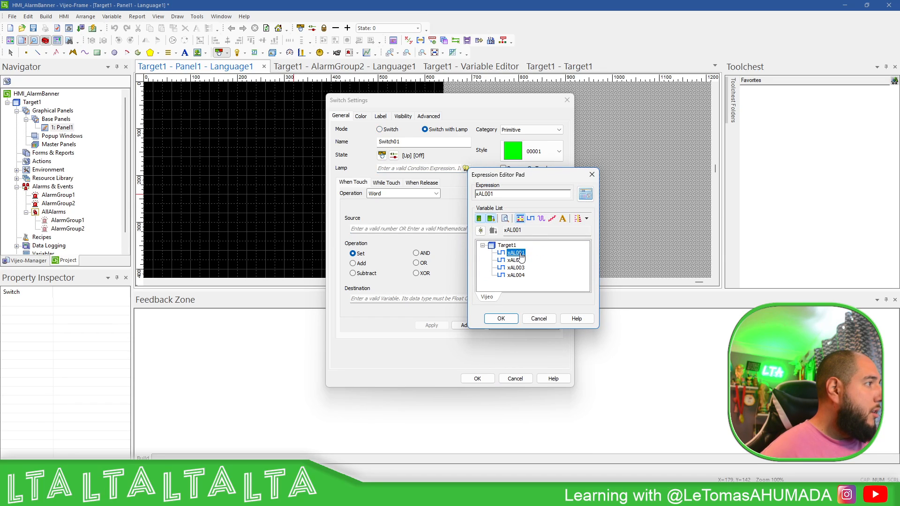
click(501, 318)
Add a Bit Toggle operation on xAL001 to the switch's When Touch actions.
click(430, 195)
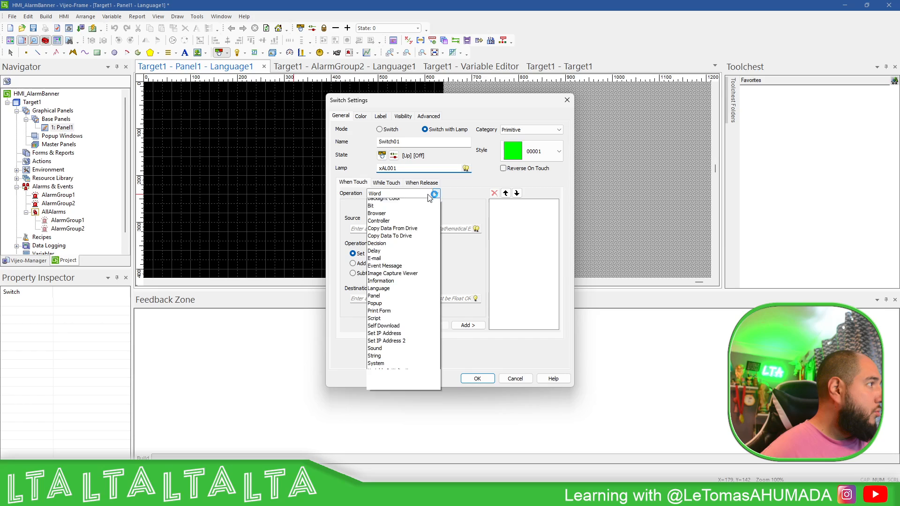
click(393, 202)
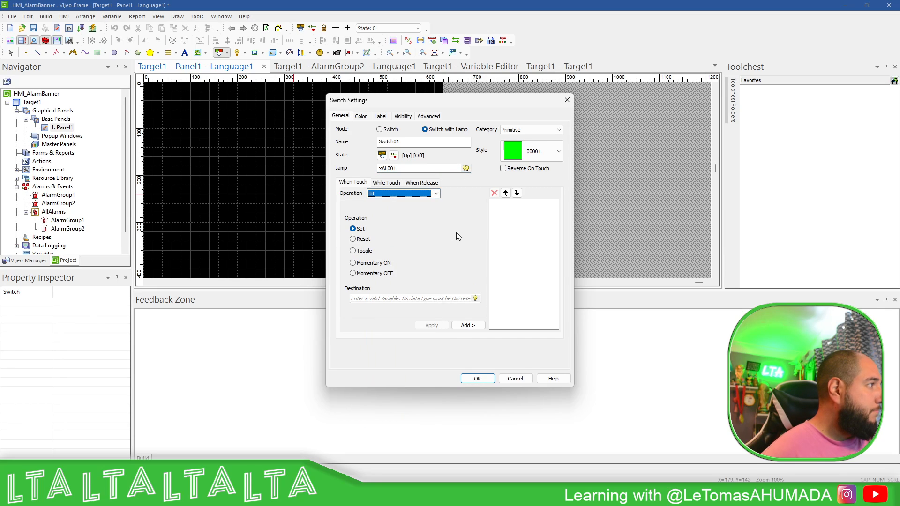
click(365, 252)
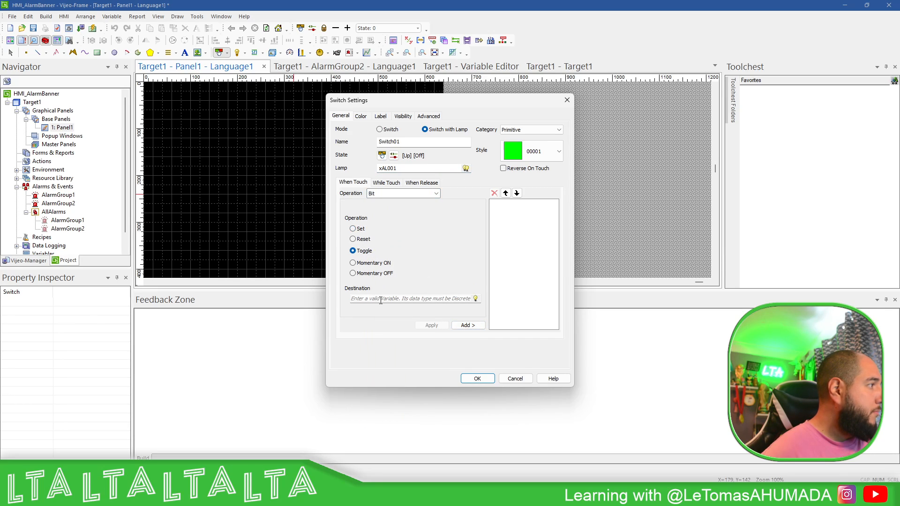
click(405, 170)
key(ctrl+c)
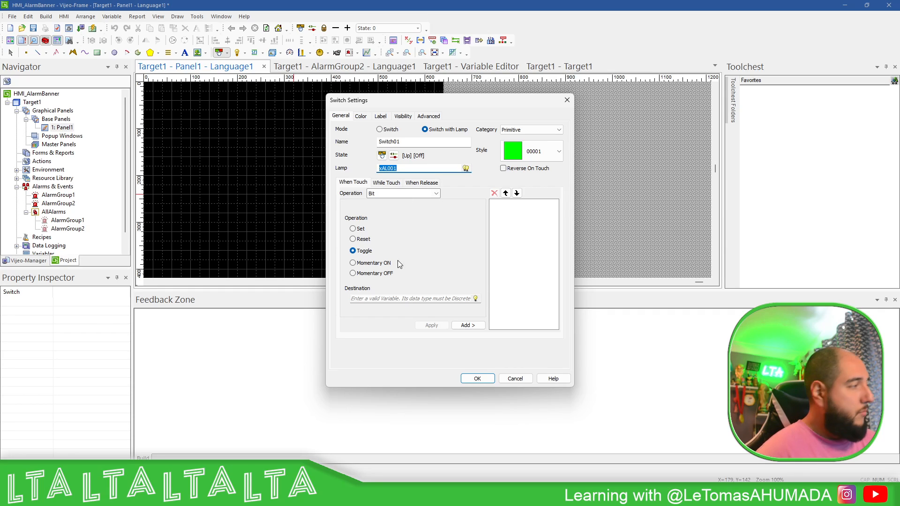
click(381, 298)
key(ctrl+v)
click(468, 326)
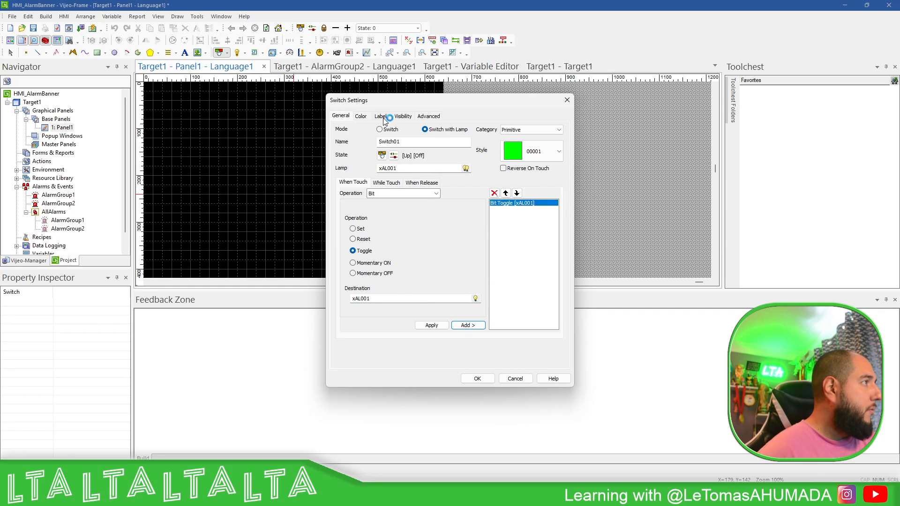
Give the switch style 00003 and a light grey (192, 192, 192) fore color for its Off state, and confirm its settings.
click(553, 149)
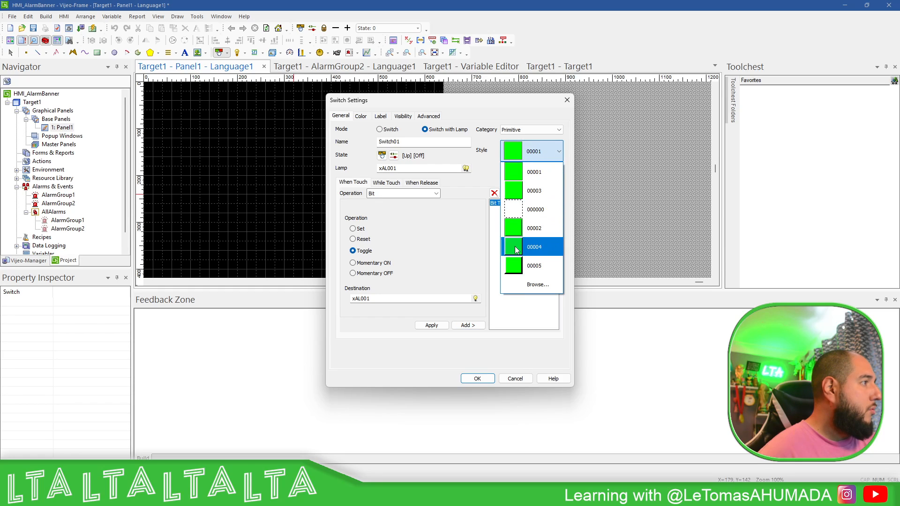
click(519, 229)
click(553, 150)
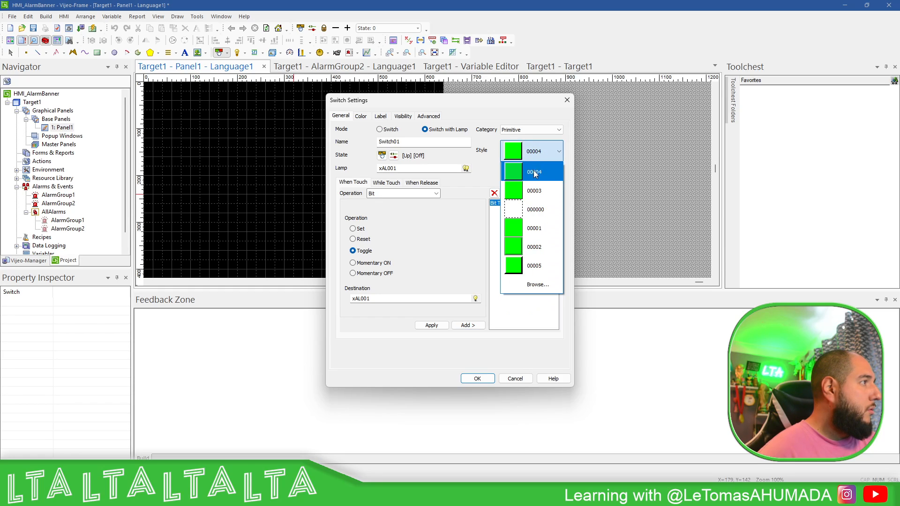
click(516, 192)
click(361, 116)
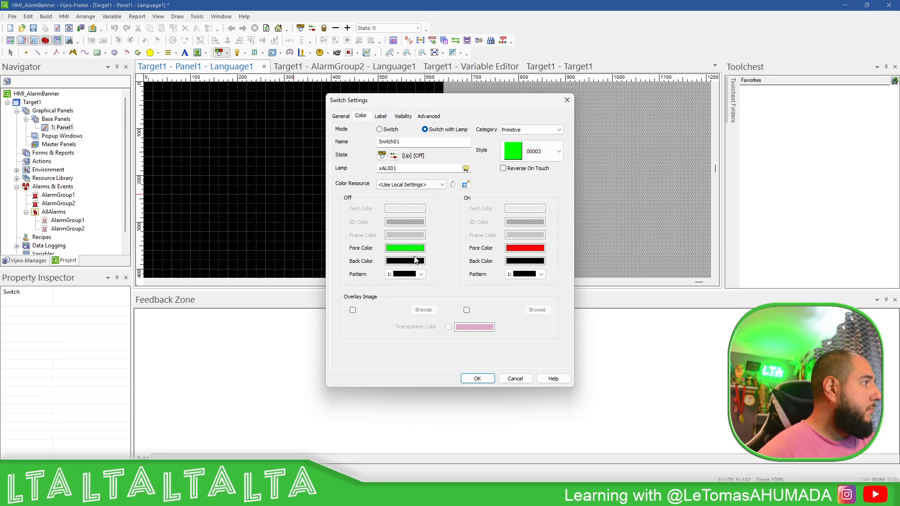
click(419, 249)
click(416, 248)
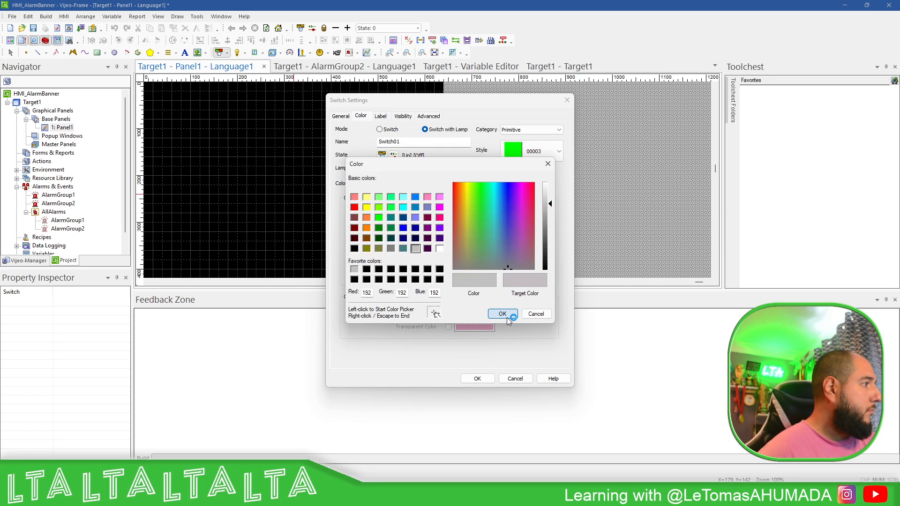
click(508, 318)
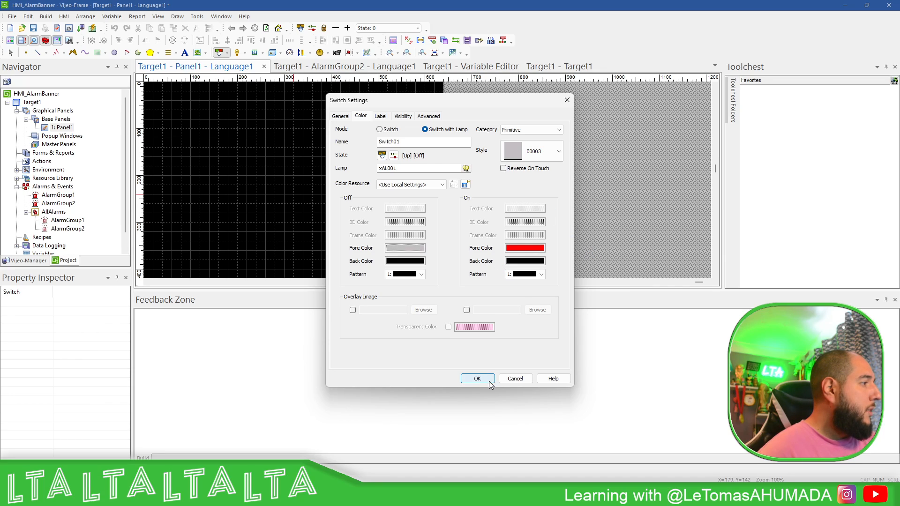
click(477, 379)
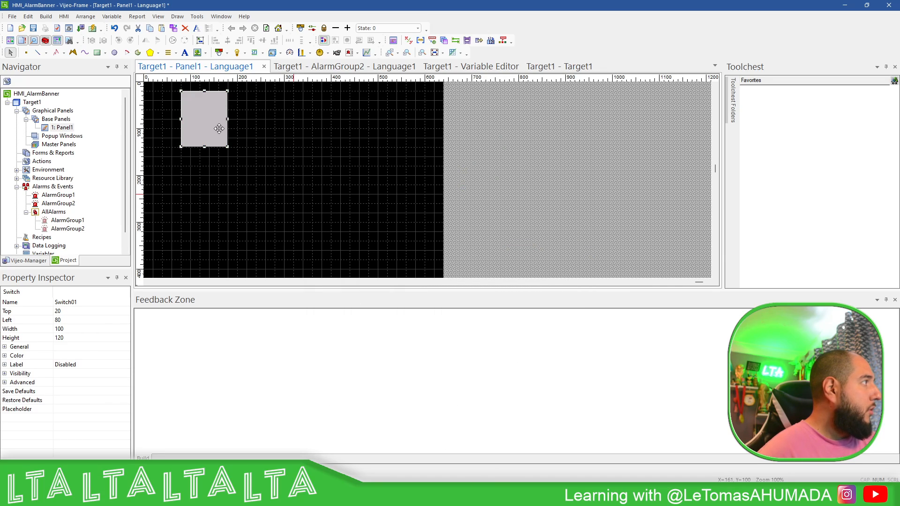
Make three copies of the switch and line them up in an evenly spaced row beside the original.
key(ctrl+c)
key(ctrl+v)
drag(215, 137, 306, 126)
key(ctrl+v)
key(ctrl+v)
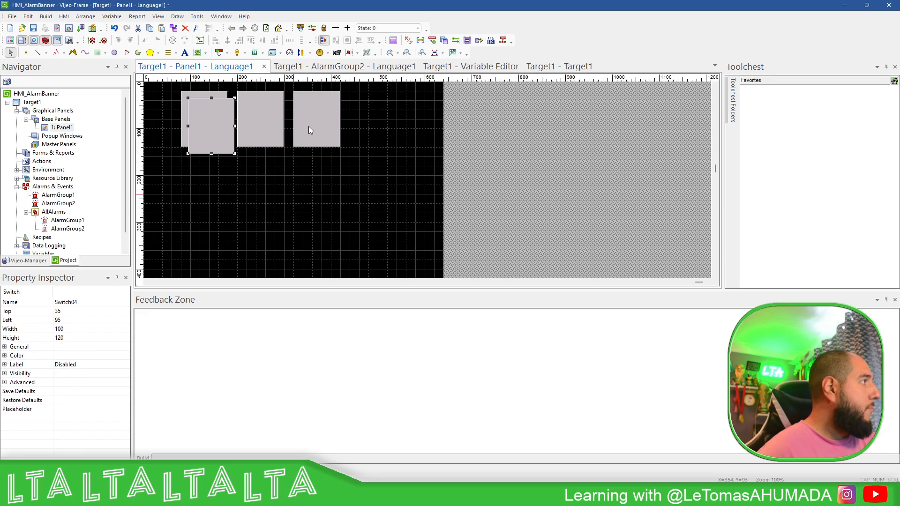
drag(214, 128, 376, 121)
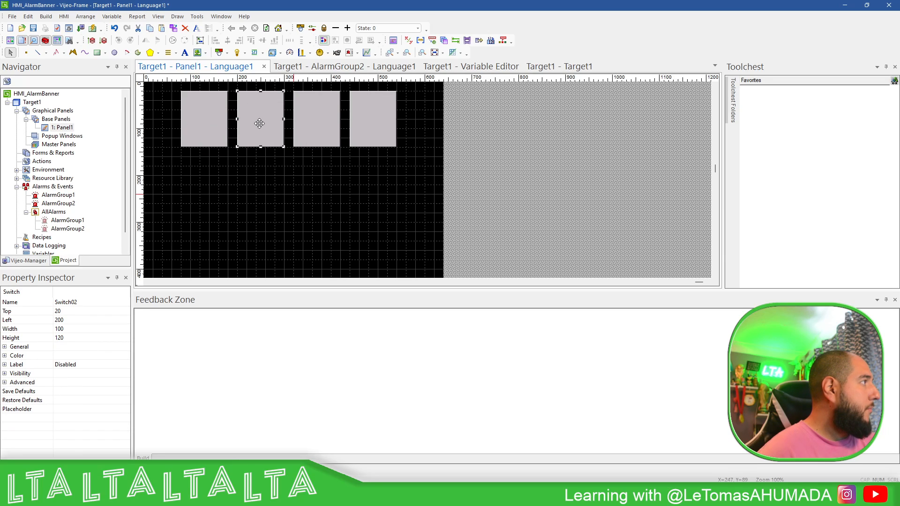
Set the second switch's lamp variable and bit toggle destination to xAL002.
click(259, 124)
click(416, 169)
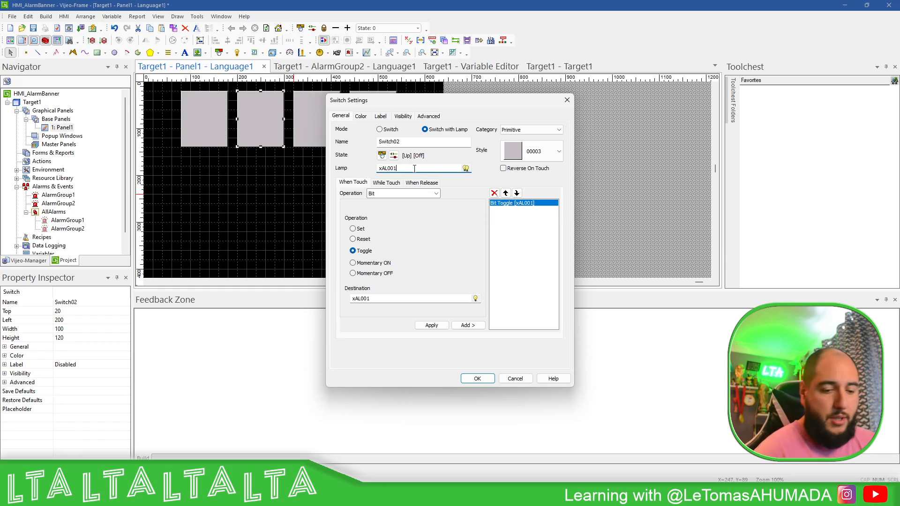
key(BackSpace)
text(2)
click(388, 298)
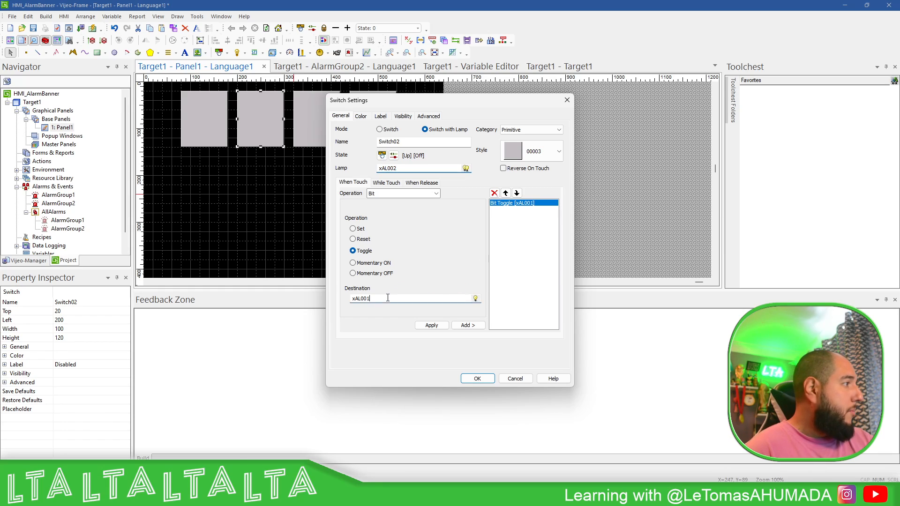
text(2)
click(432, 325)
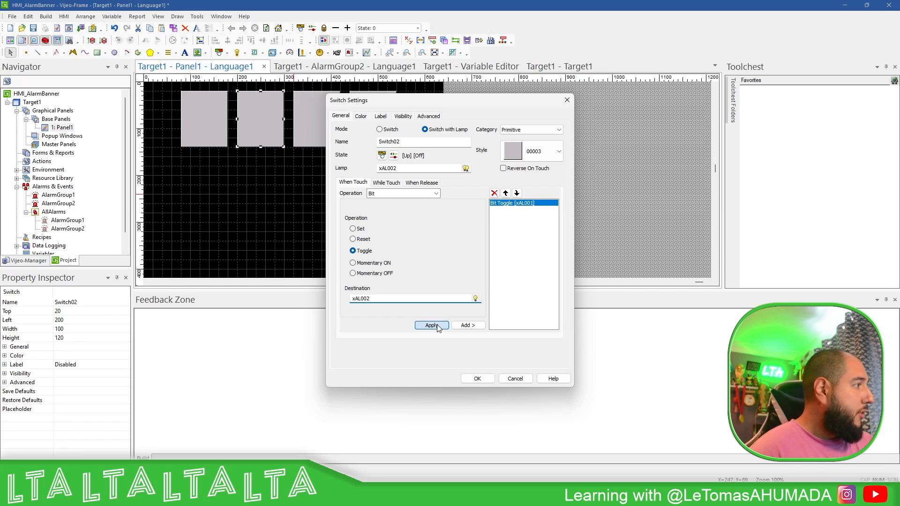
click(477, 379)
Set the third switch's lamp variable and bit toggle destination to xAL003, and check the second switch's settings.
double_click(337, 121)
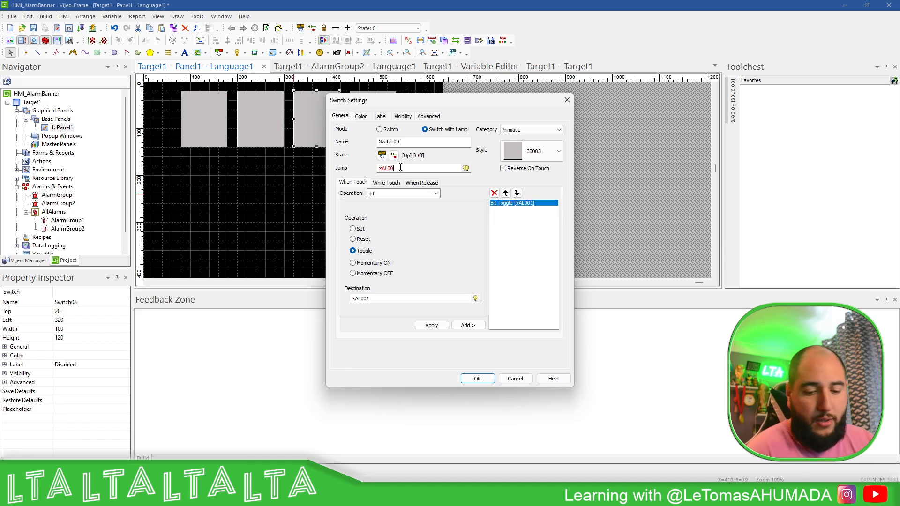
text(3)
click(375, 301)
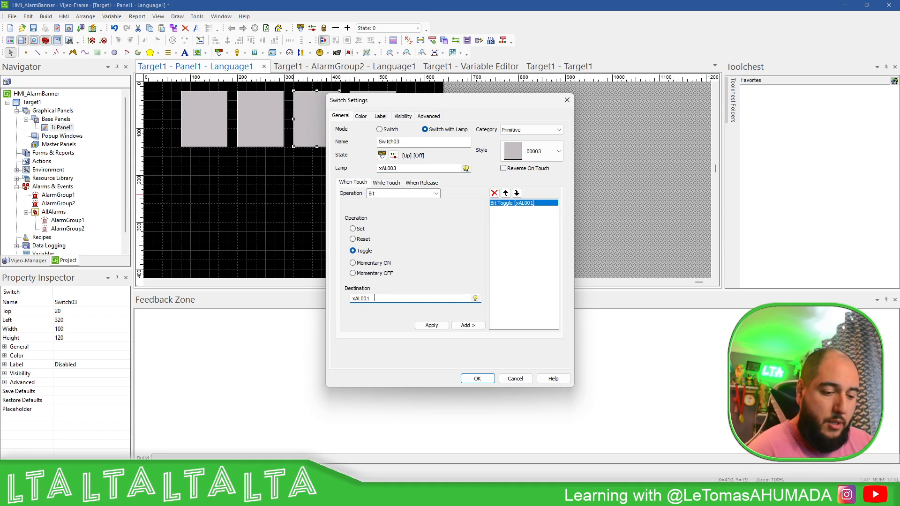
click(423, 326)
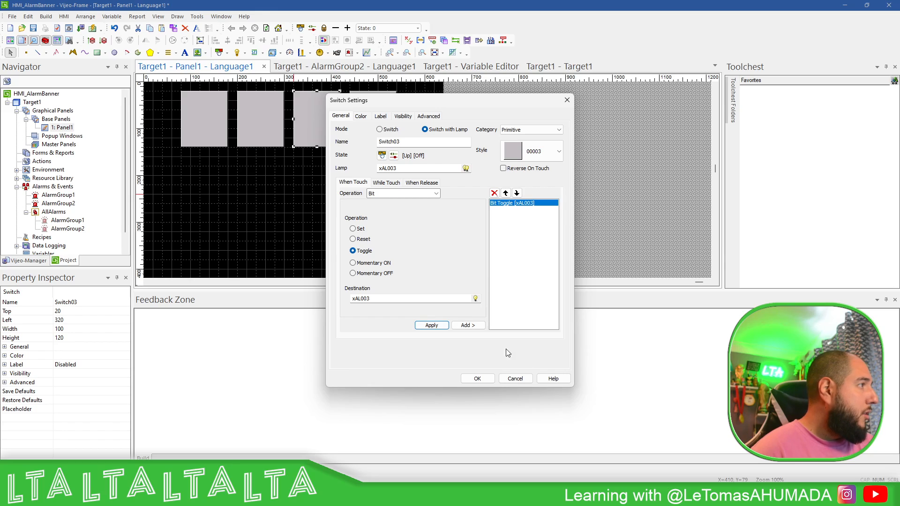
click(477, 379)
double_click(277, 120)
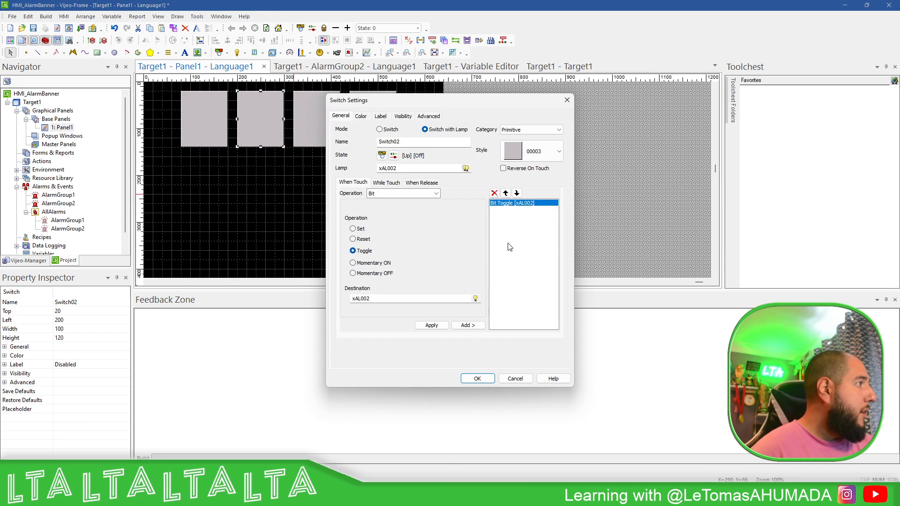
click(571, 100)
Set the fourth switch's lamp variable and bit toggle destination to xAL004 and confirm its settings.
double_click(372, 113)
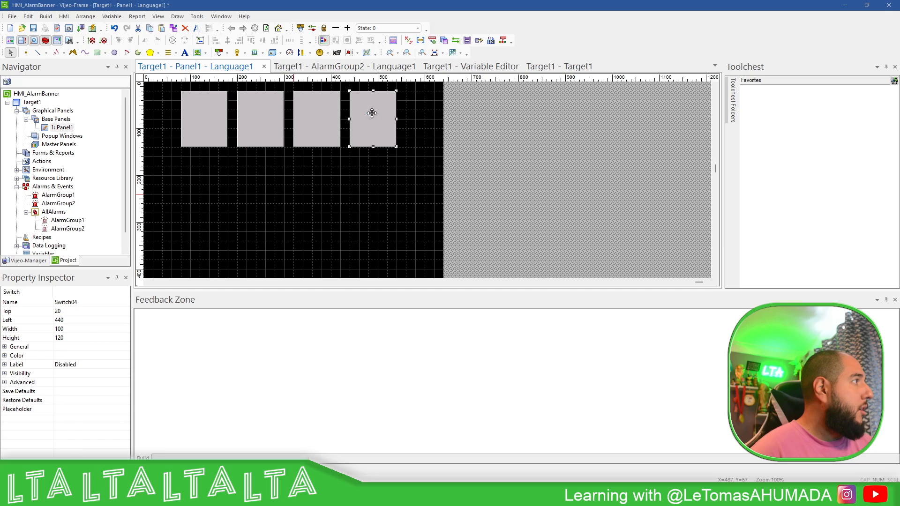
click(401, 171)
key(BackSpace)
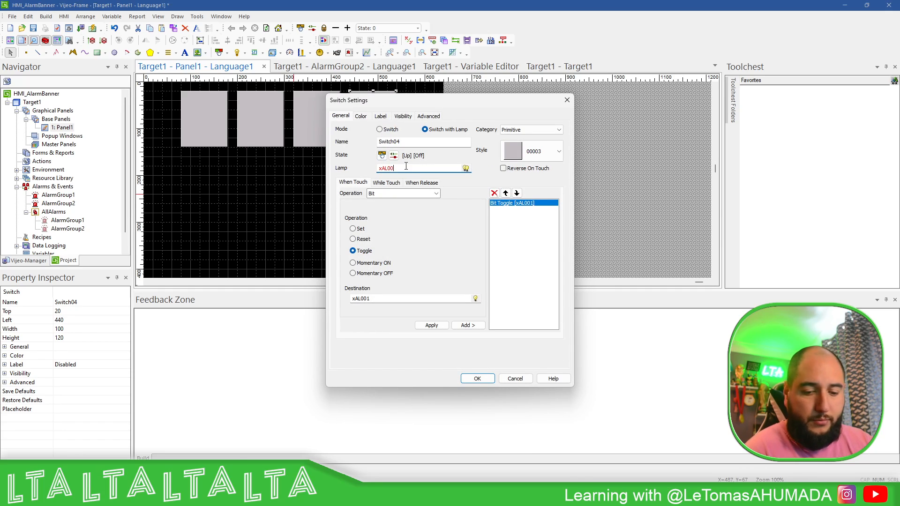
click(381, 298)
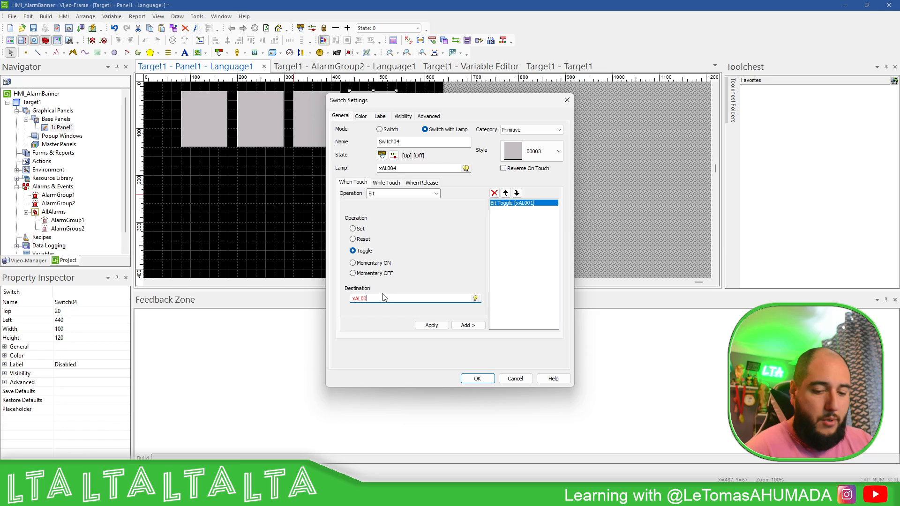
click(431, 325)
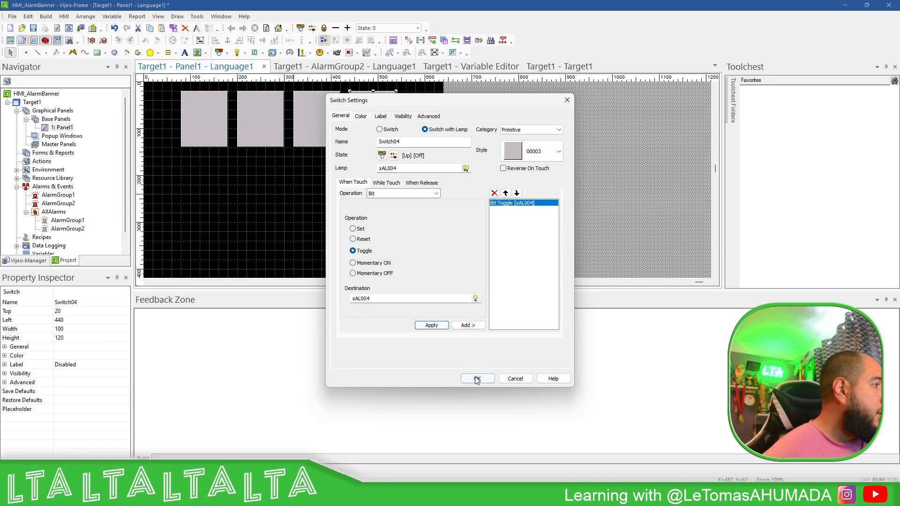
click(477, 378)
click(428, 236)
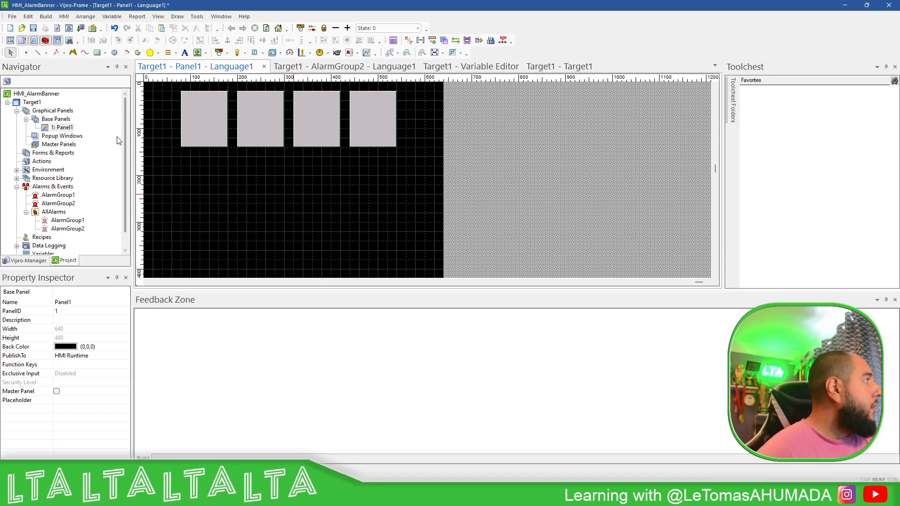
Enable the alarm banner in Target1's alarm settings, using the AllAlarms group and the Bottom position.
double_click(33, 103)
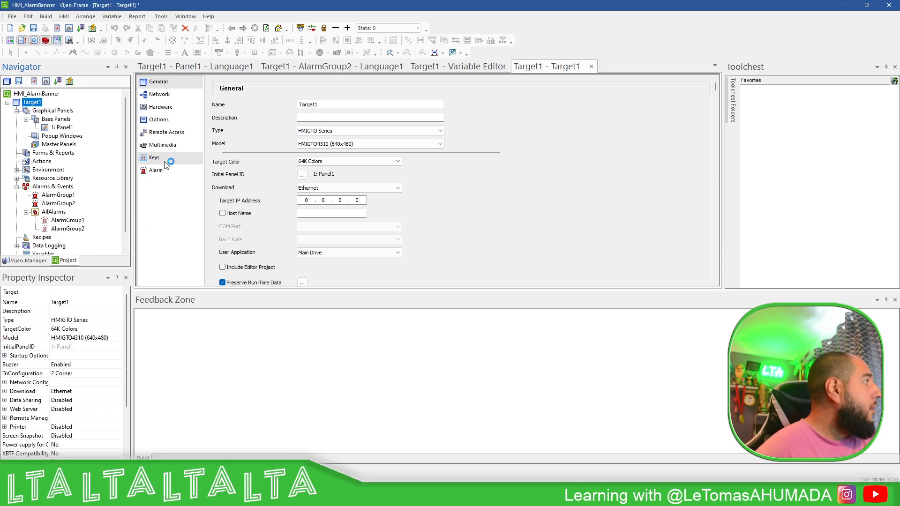
click(36, 103)
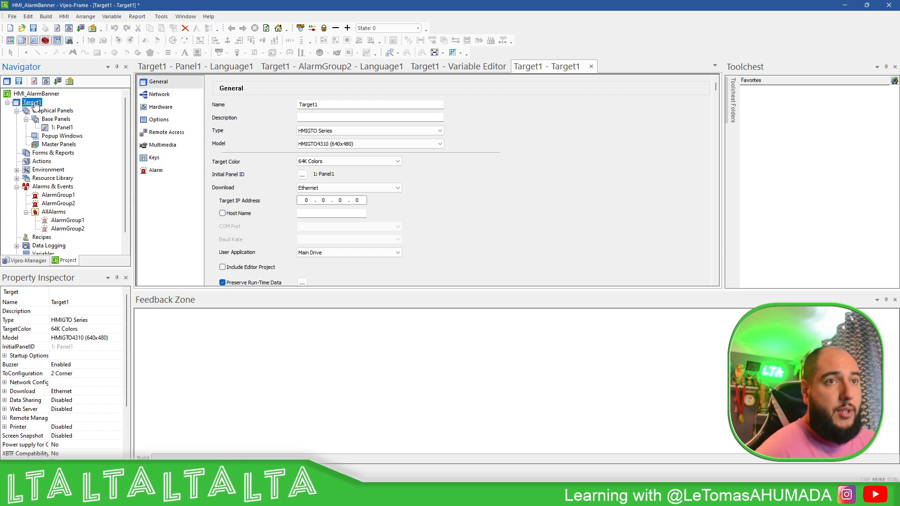
key(Escape)
click(156, 172)
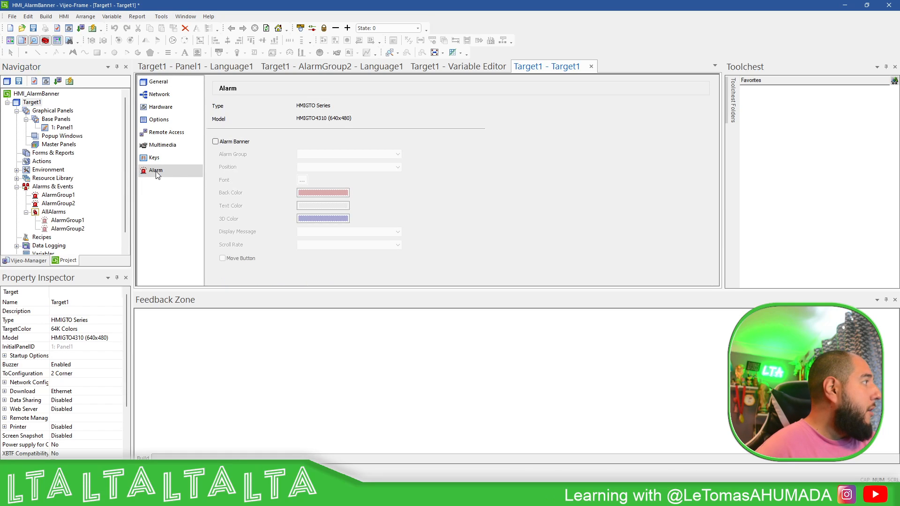
click(216, 142)
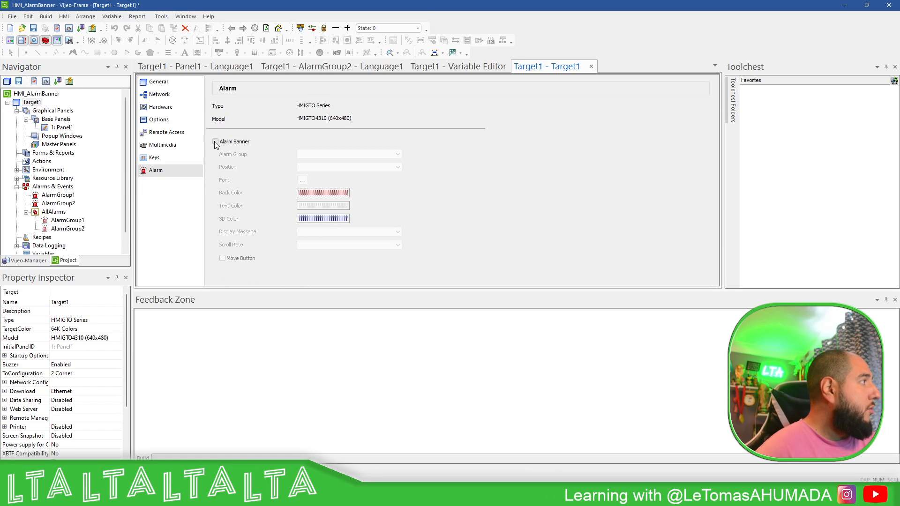
click(398, 155)
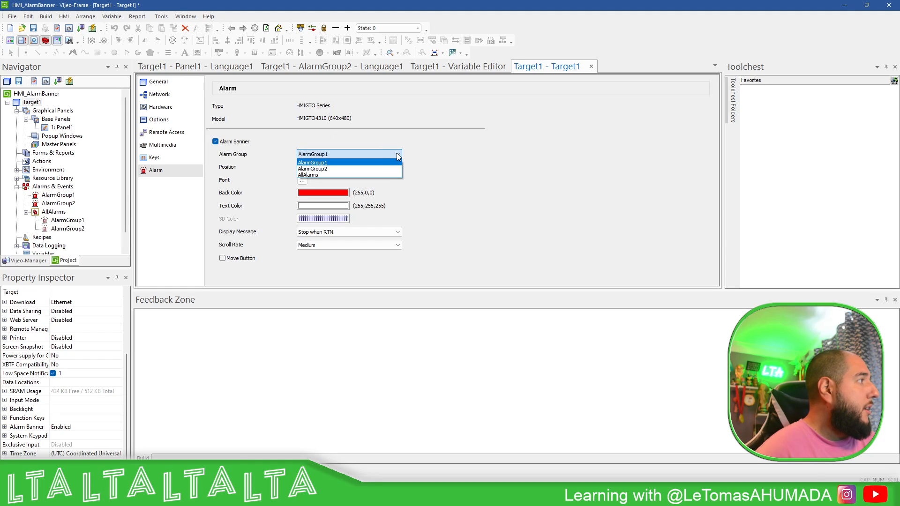
click(325, 175)
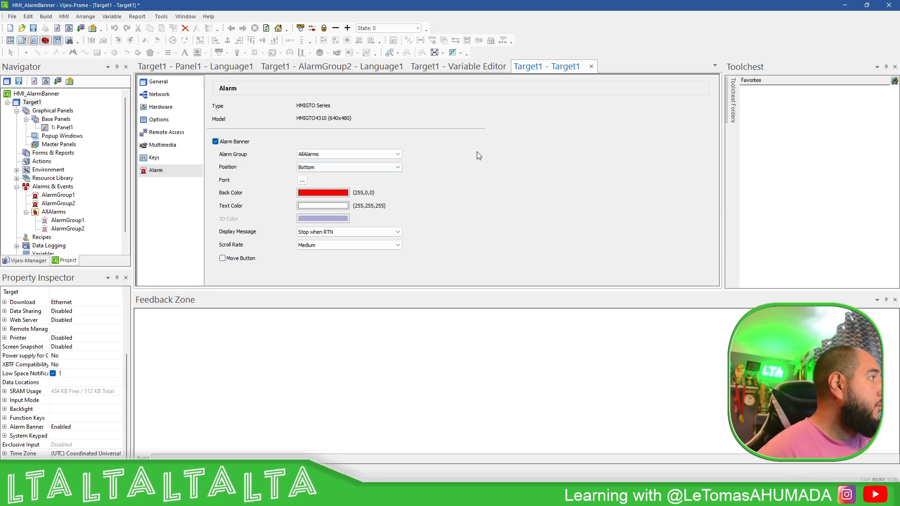
click(392, 170)
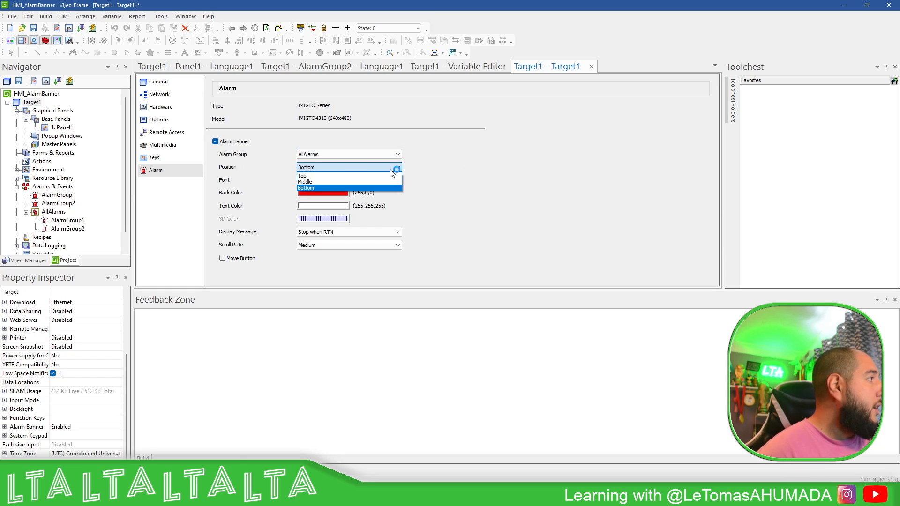
click(317, 188)
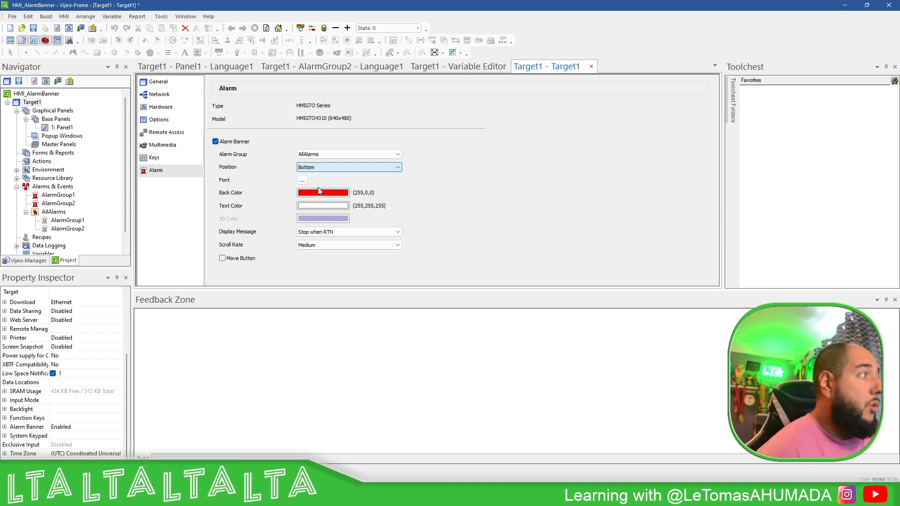
Set the alarm banner font to Vijeo-S Albany at size 20.
click(305, 181)
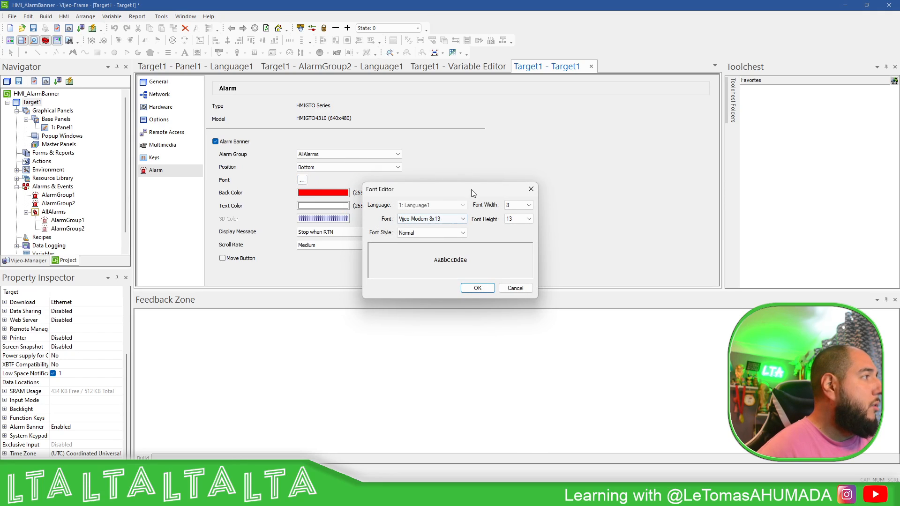
drag(471, 190, 556, 143)
click(535, 173)
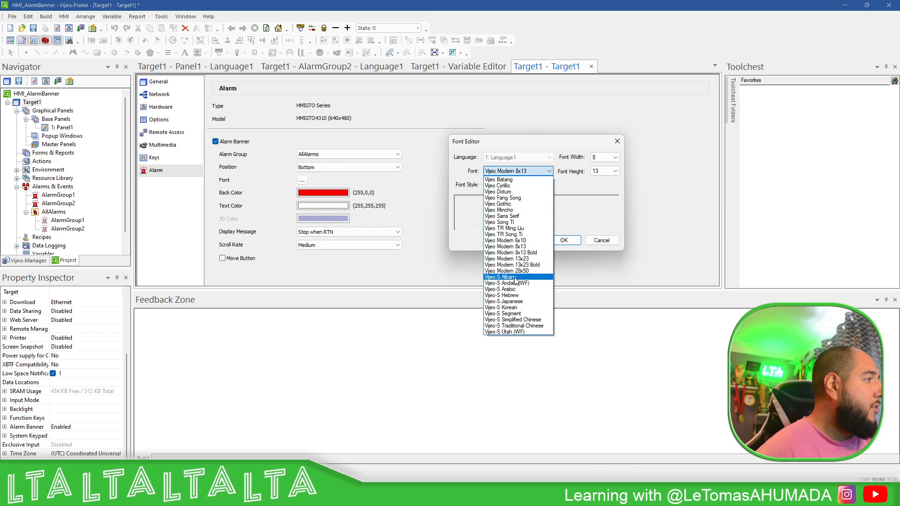
click(518, 277)
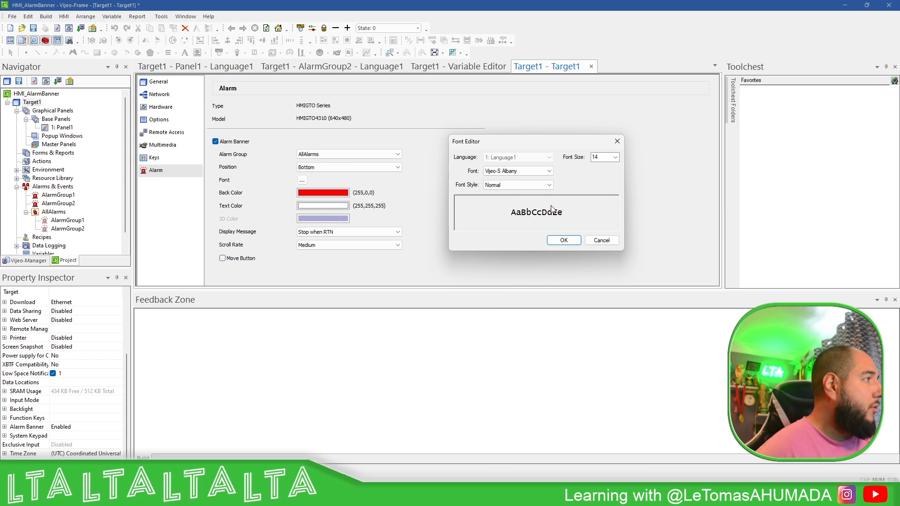
click(608, 158)
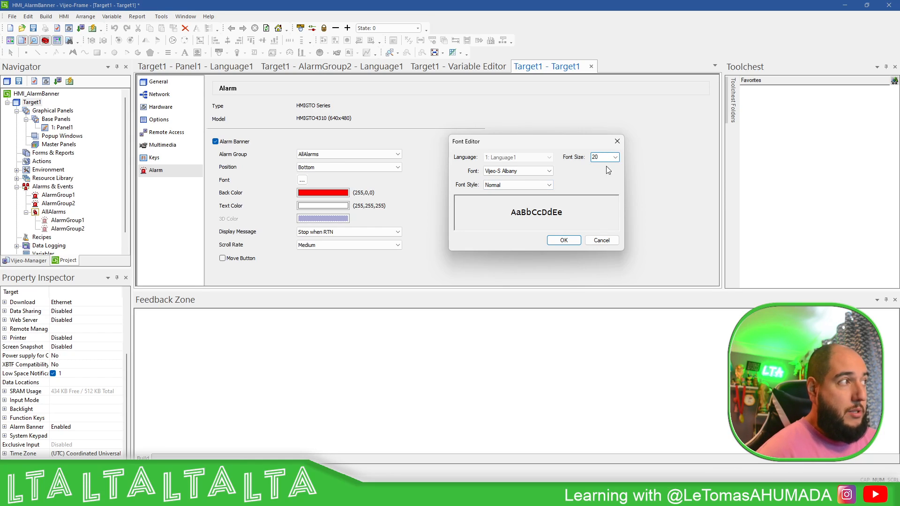
click(563, 240)
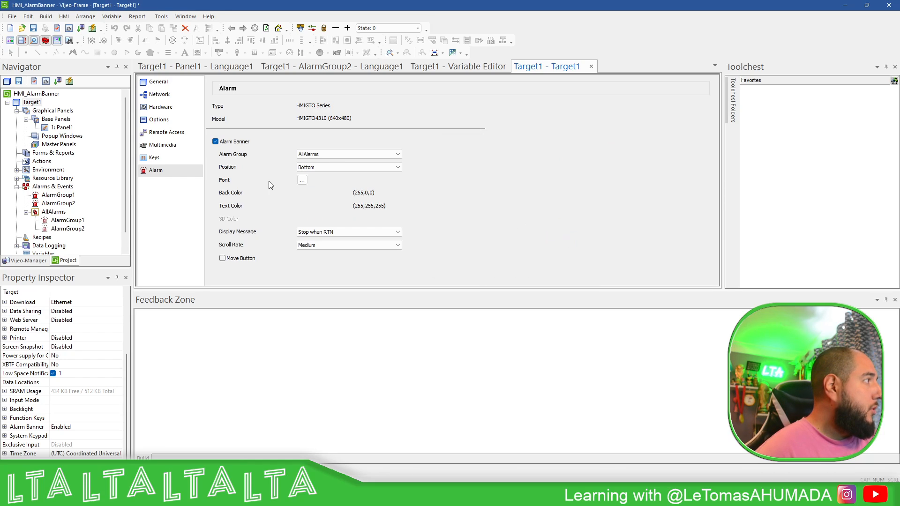
Keep the banner's display message on Stop when RTN, set its scroll rate to Fast, and close the Target1 settings.
click(341, 232)
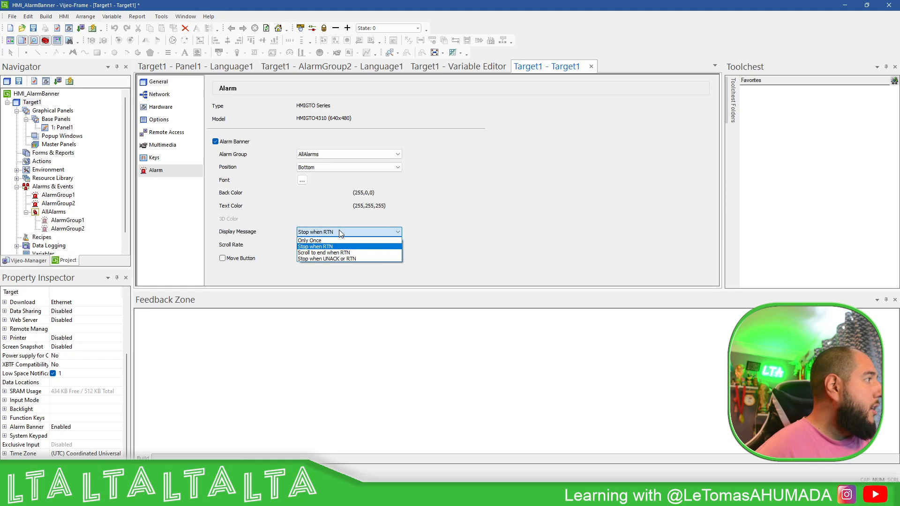
click(340, 232)
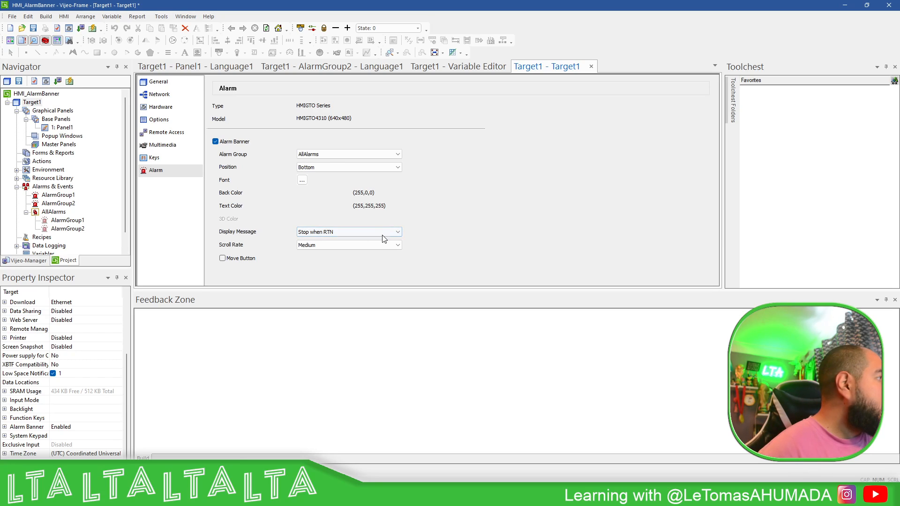
click(358, 245)
click(322, 253)
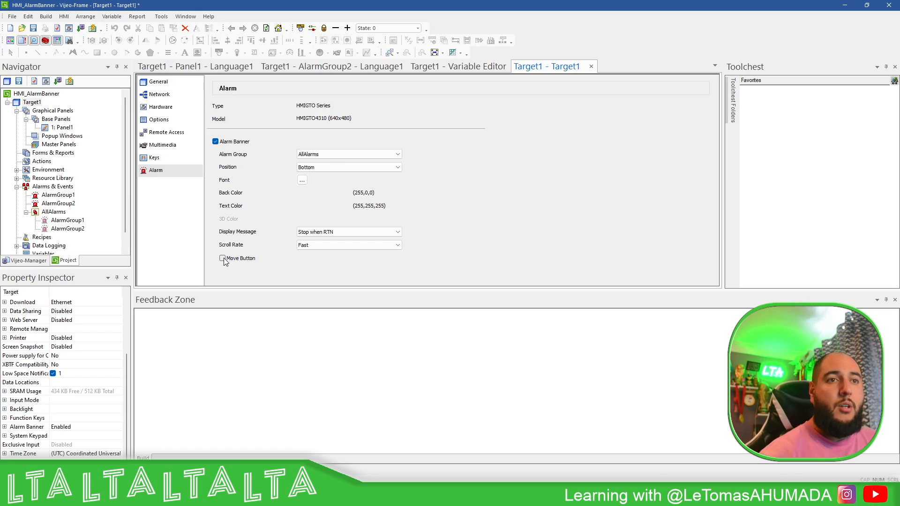
click(349, 167)
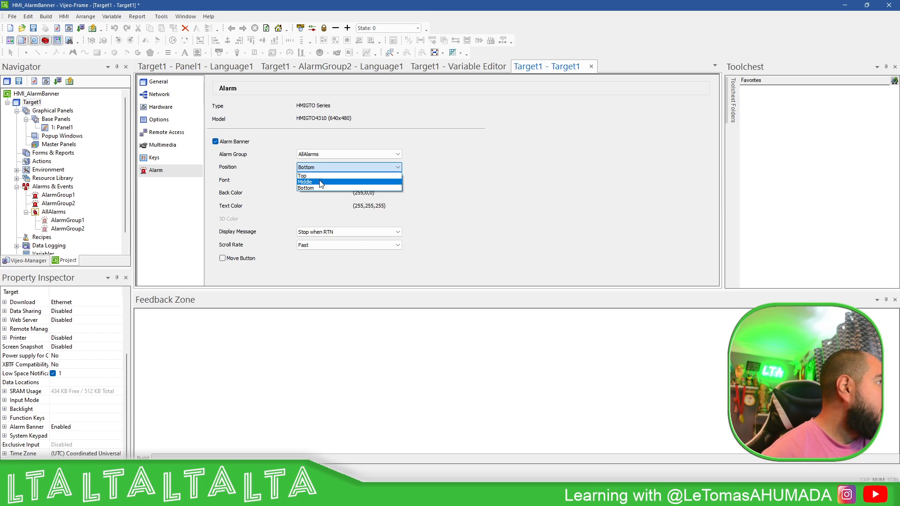
click(347, 167)
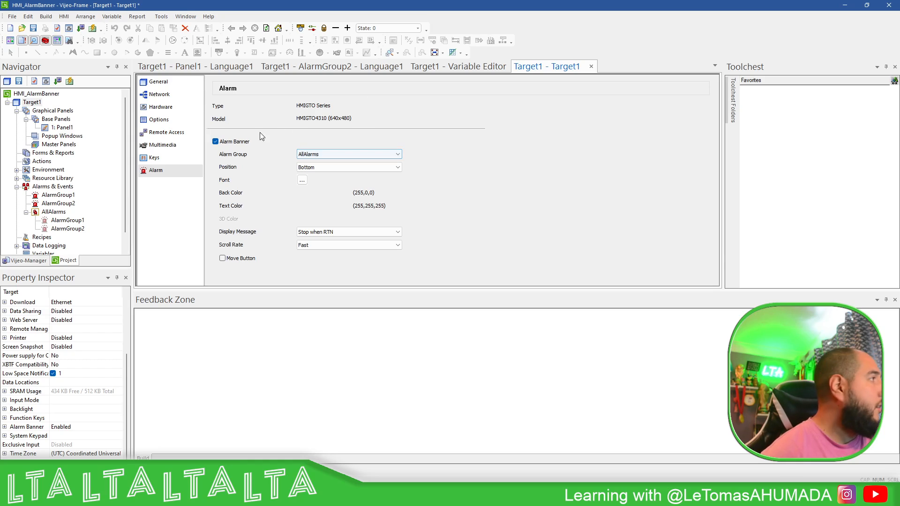
click(591, 67)
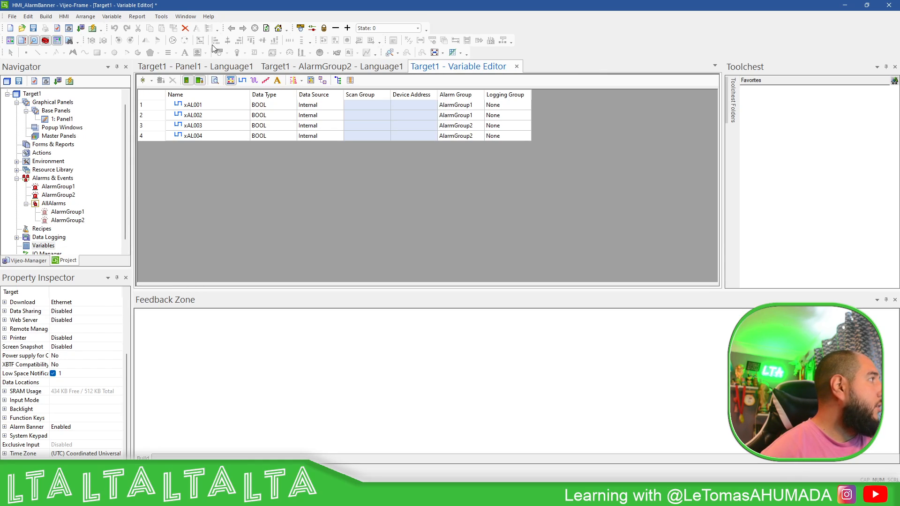
Simulate the project and test the alarm banner by switching on all four alarms in turn and switching off the first two.
click(92, 28)
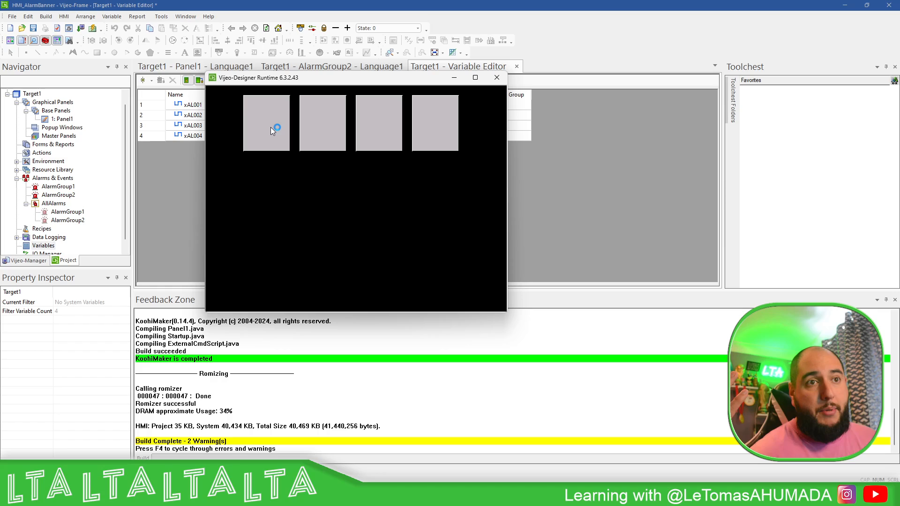
click(271, 128)
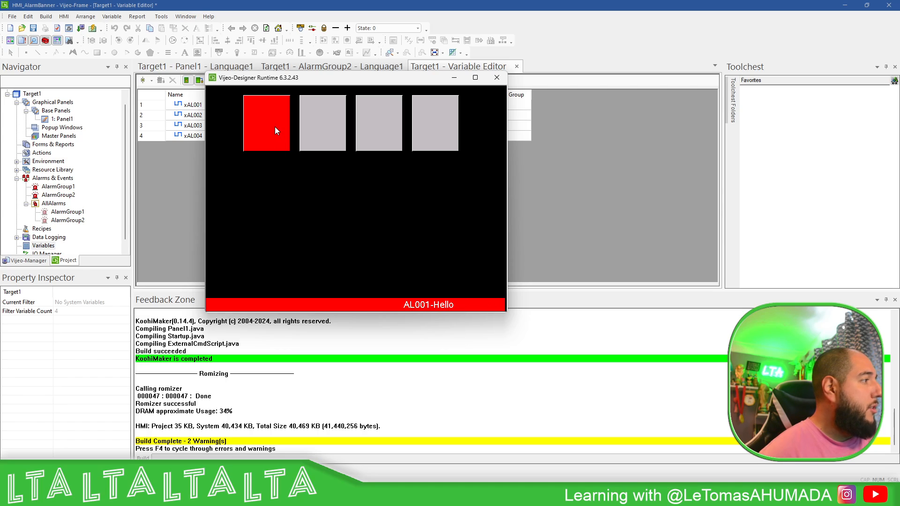
click(324, 127)
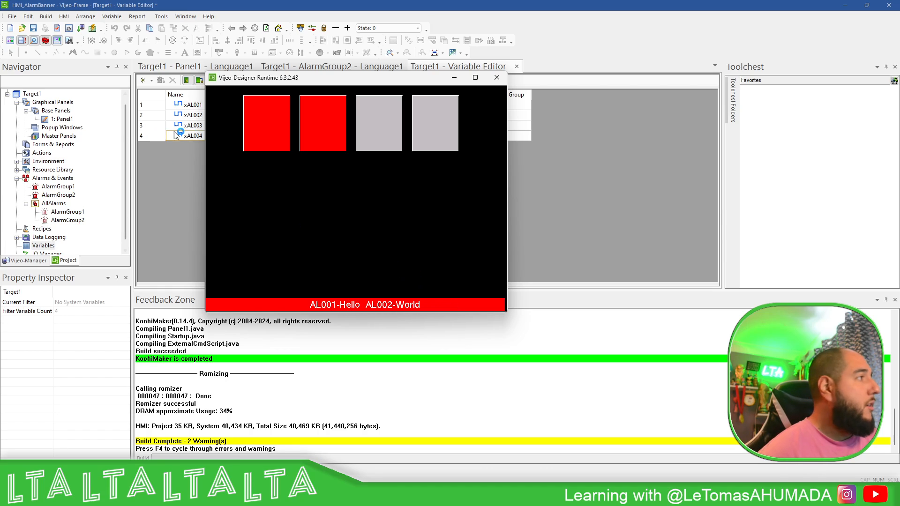
click(279, 125)
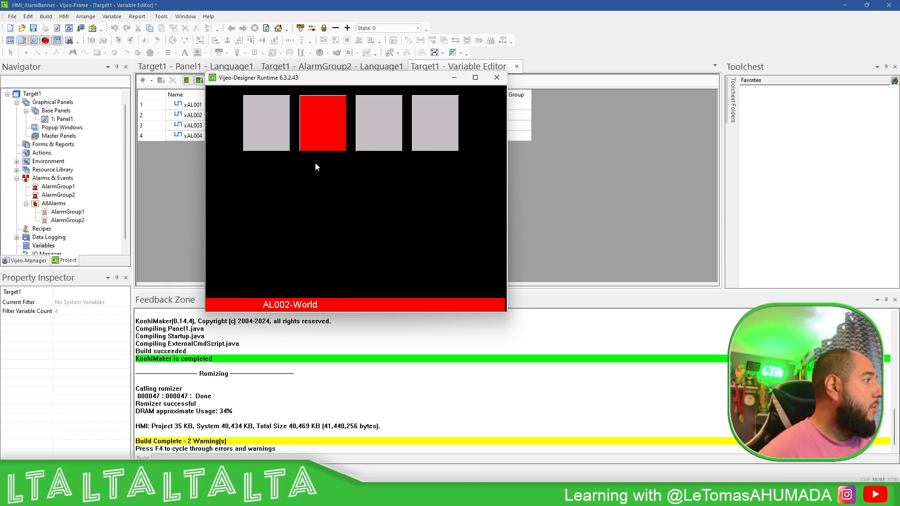
click(379, 130)
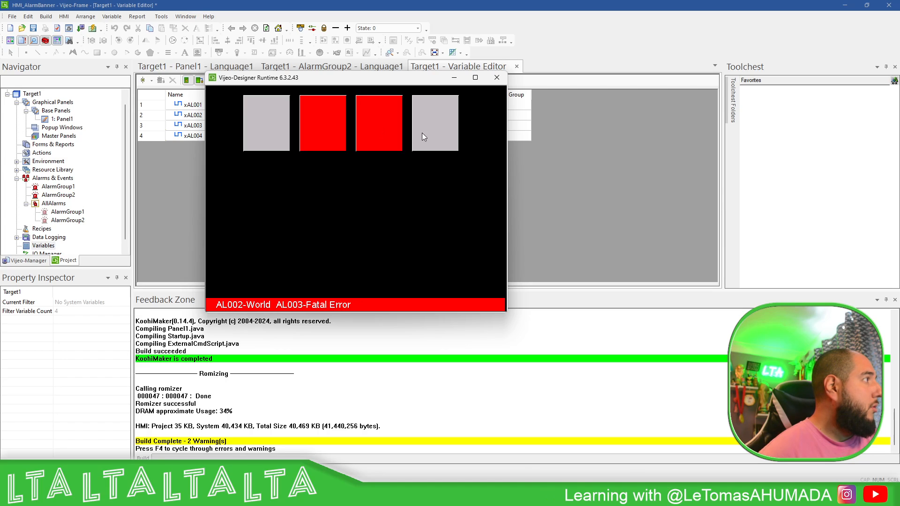
click(438, 134)
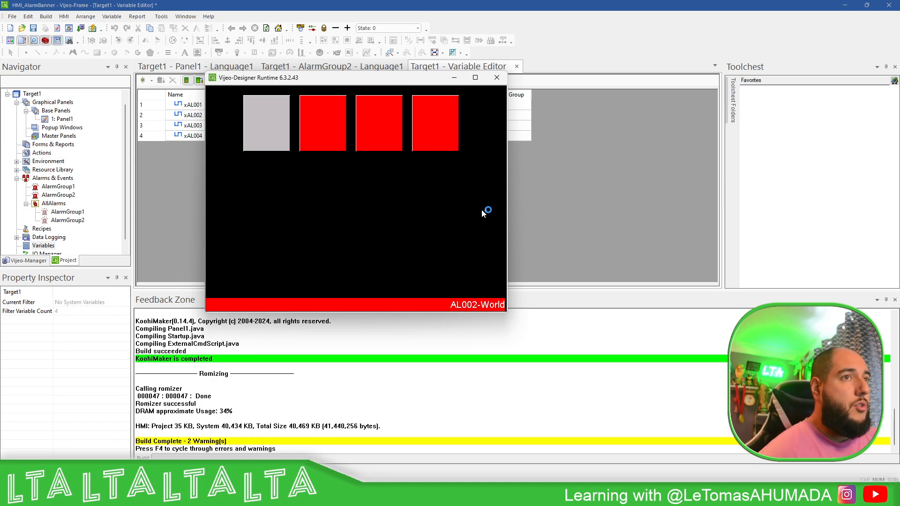
click(333, 123)
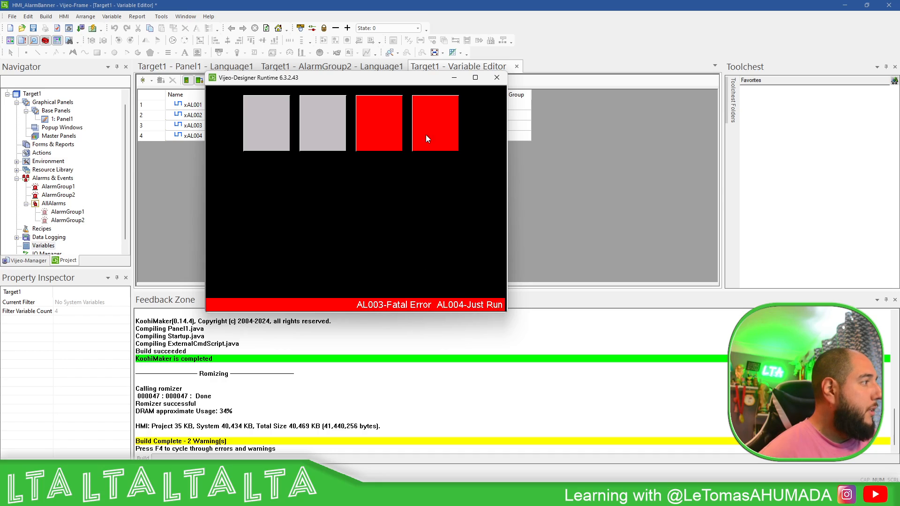
Switch off the fourth and third alarms in the simulation, and close the runtime window.
click(432, 114)
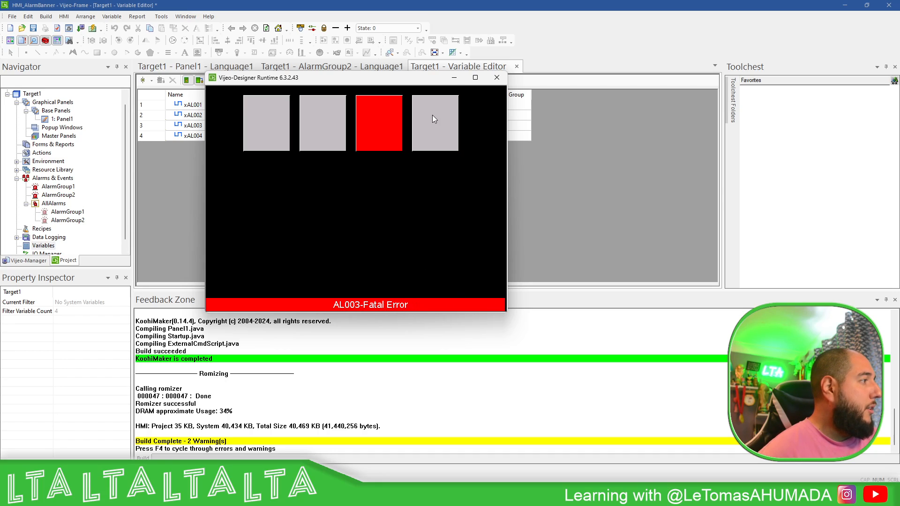
click(386, 125)
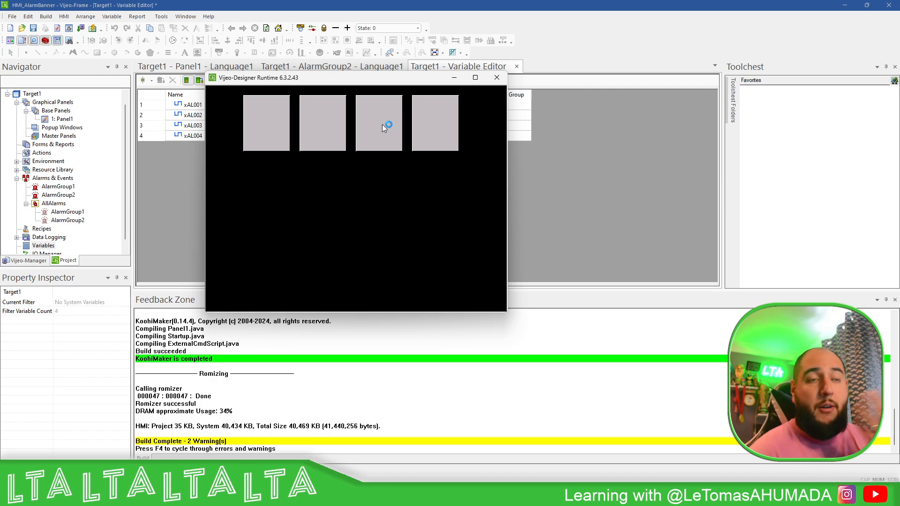
click(497, 78)
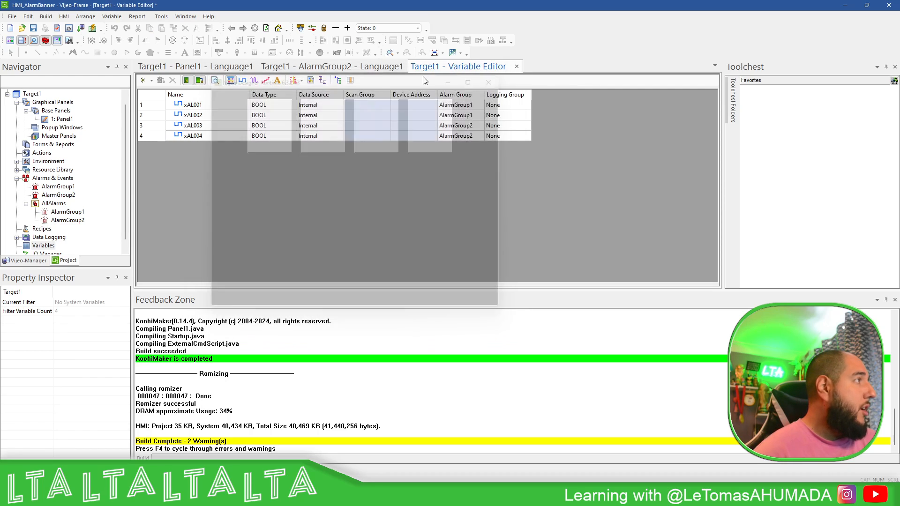
Enable the Move Button option for the alarm banner in Target1's alarm settings.
double_click(32, 94)
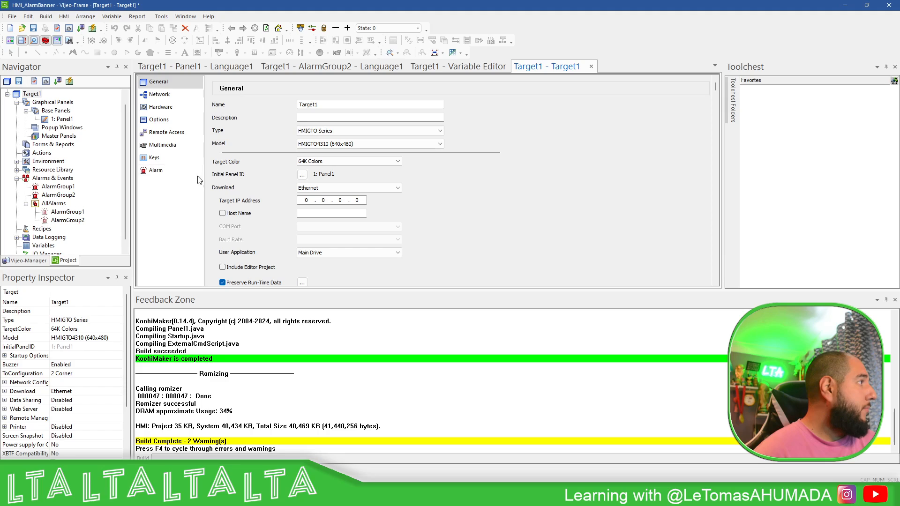
click(159, 171)
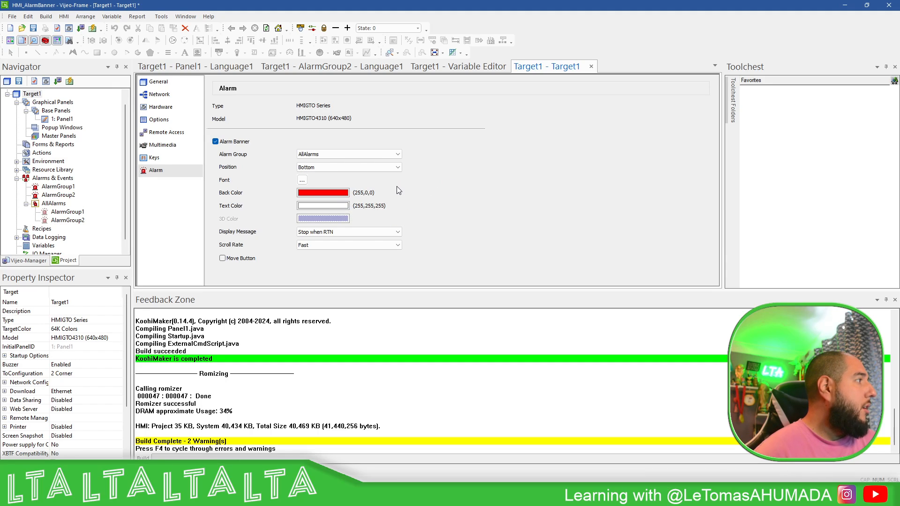
click(223, 259)
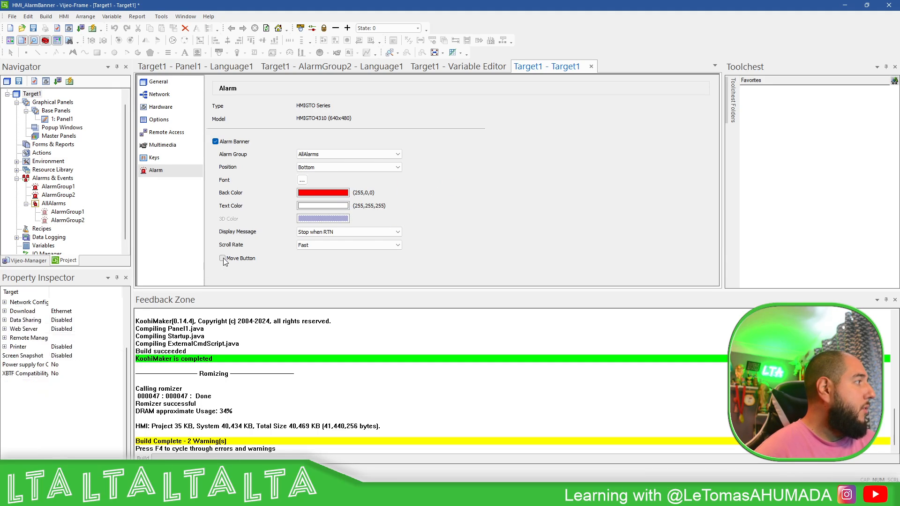
Simulate the project again, switch on the first alarm, and test the banner's move button by cycling it through the bottom, middle and top positions.
click(95, 27)
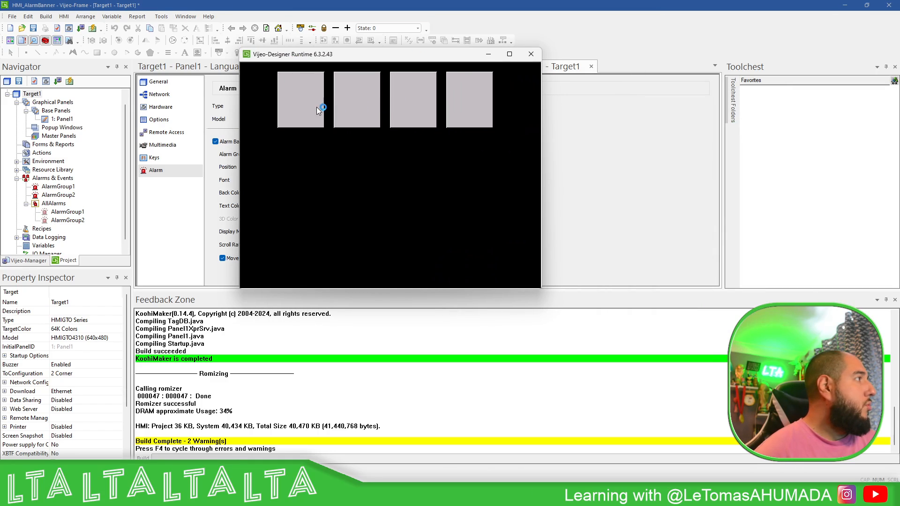
click(316, 107)
click(535, 282)
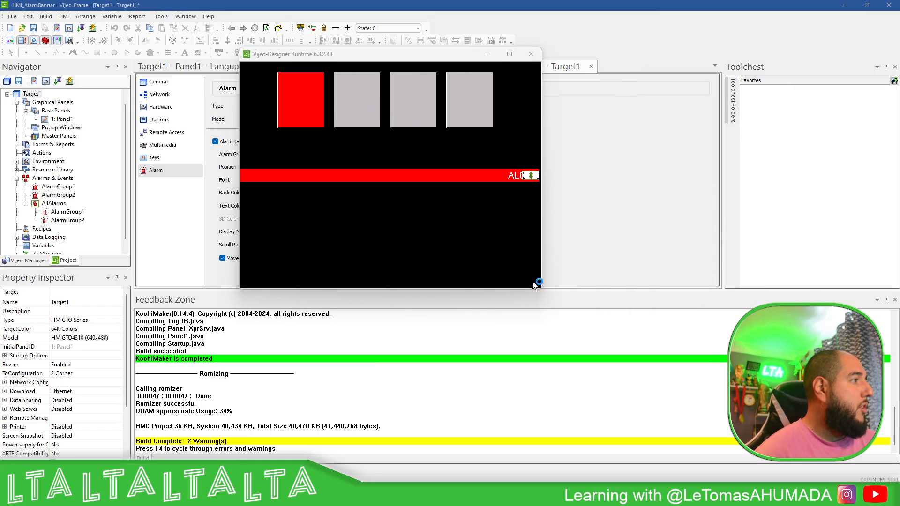
click(530, 175)
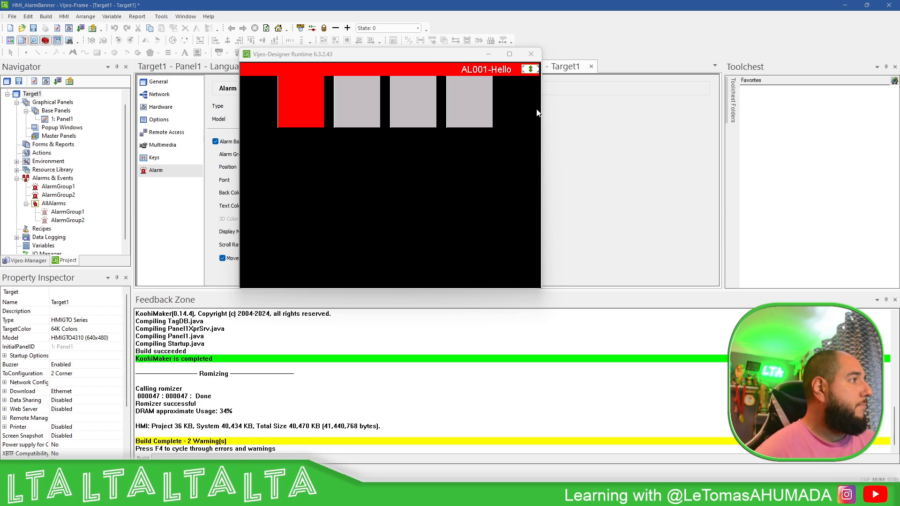
click(531, 69)
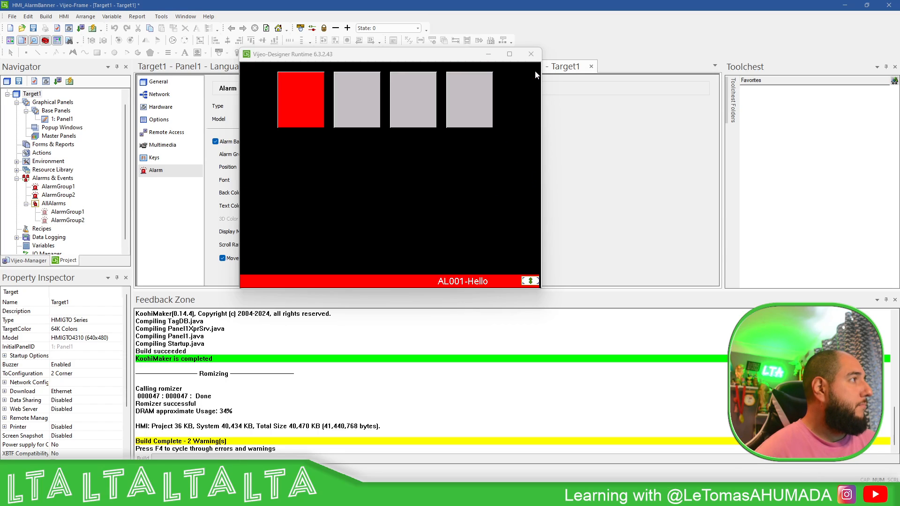
click(532, 282)
click(531, 175)
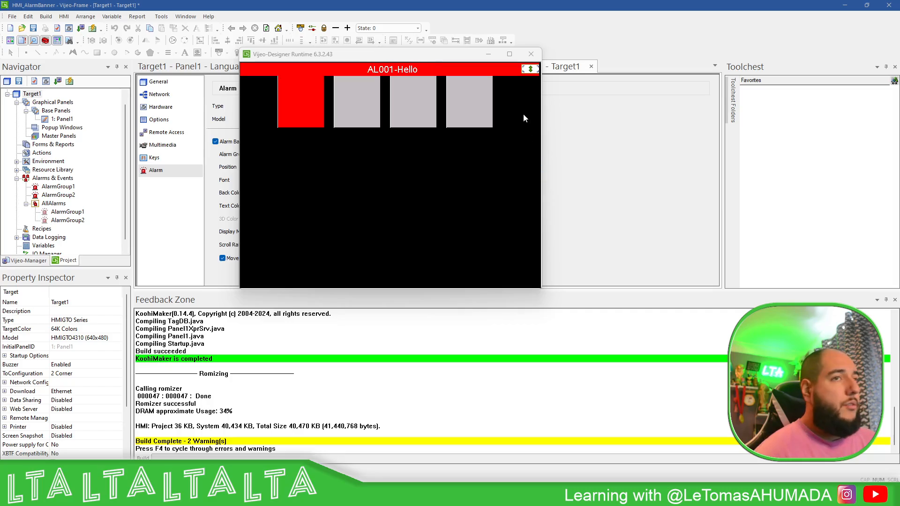